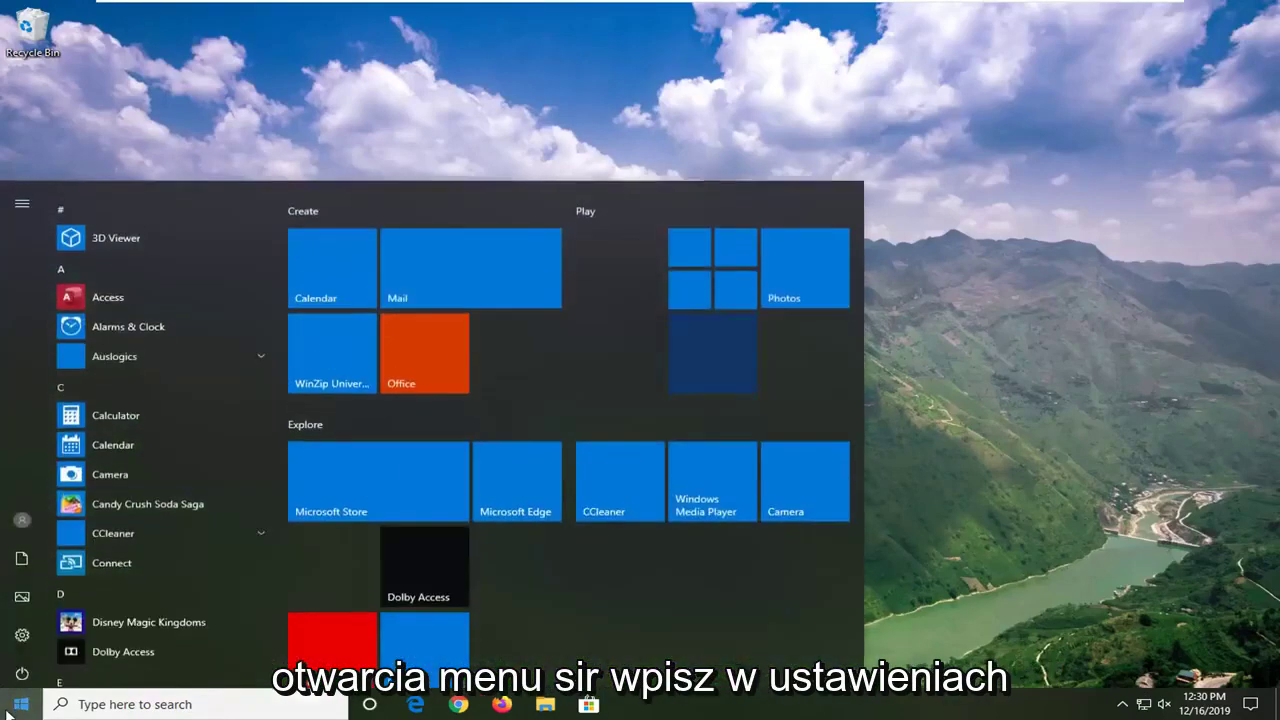
- Open the Windows Settings app and go to the Storage page of the System settings
text(settings)
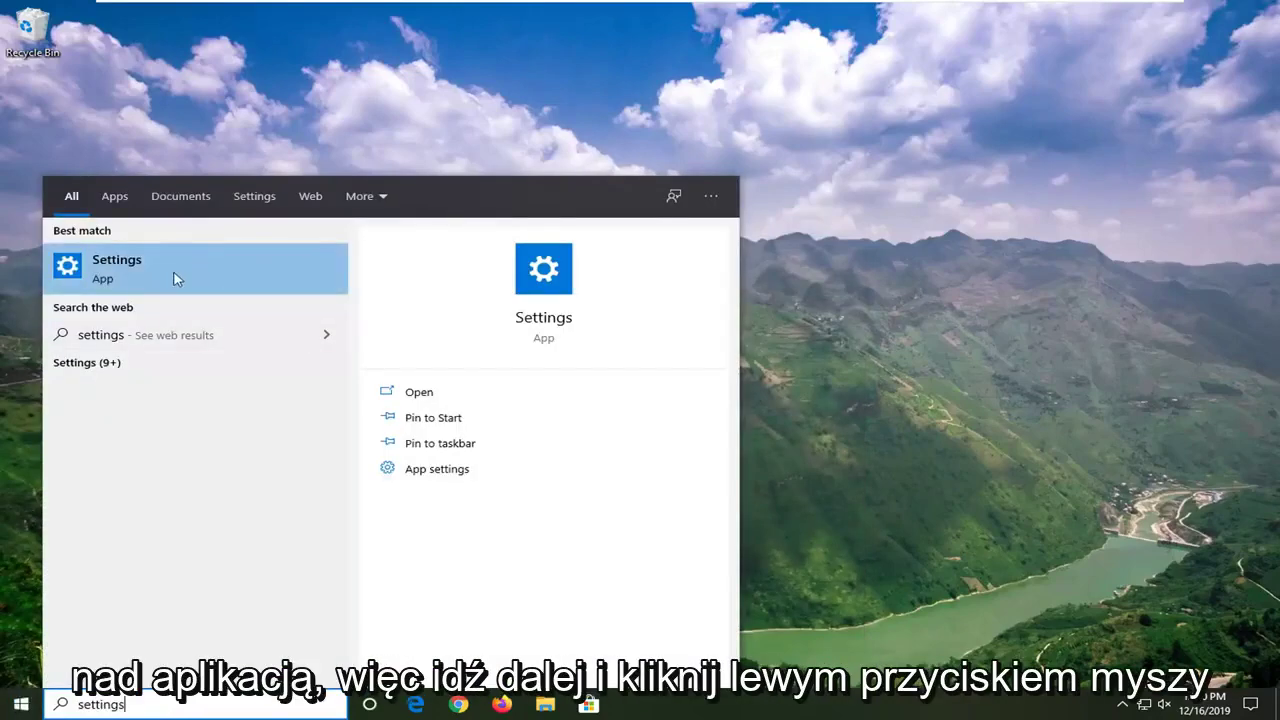
click(171, 272)
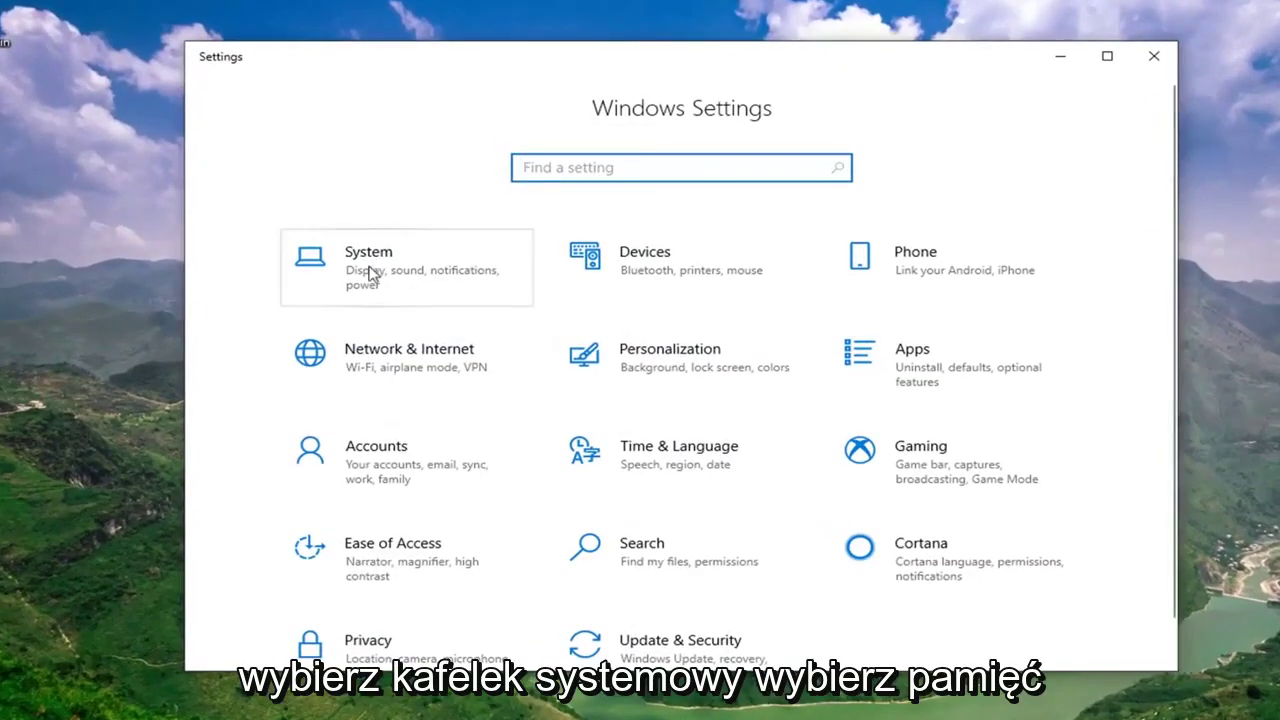
click(370, 274)
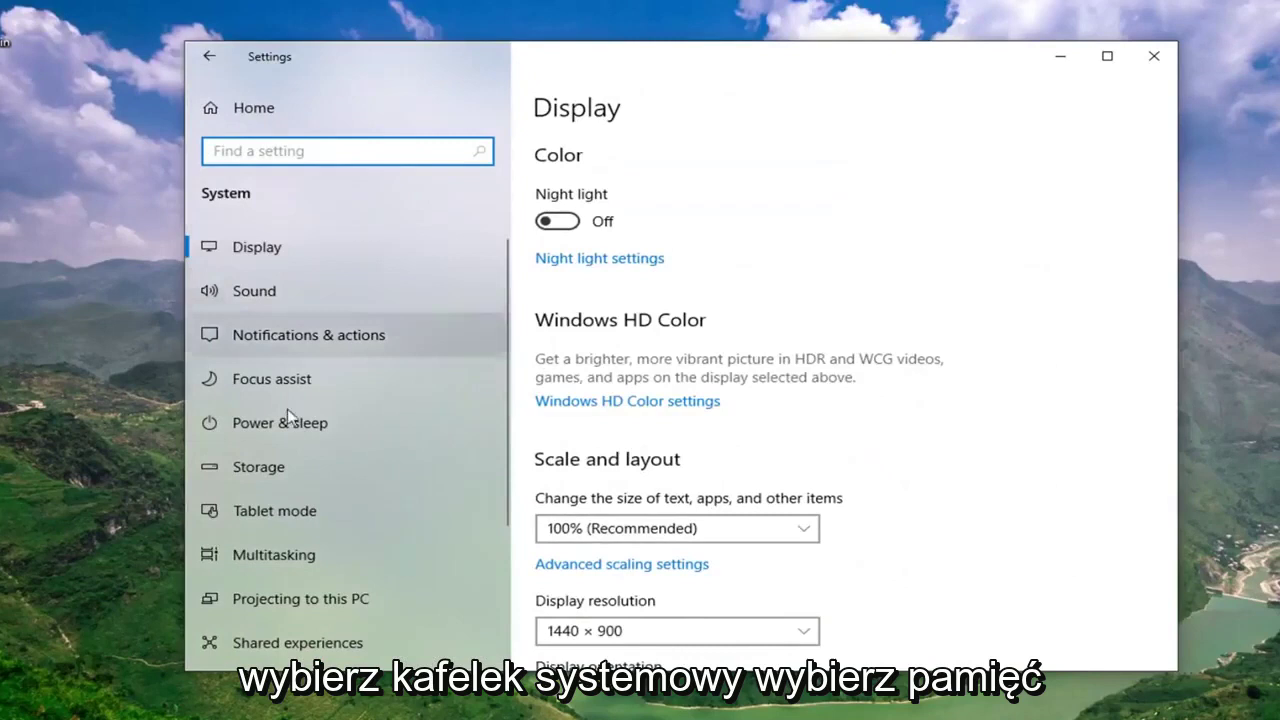
click(247, 474)
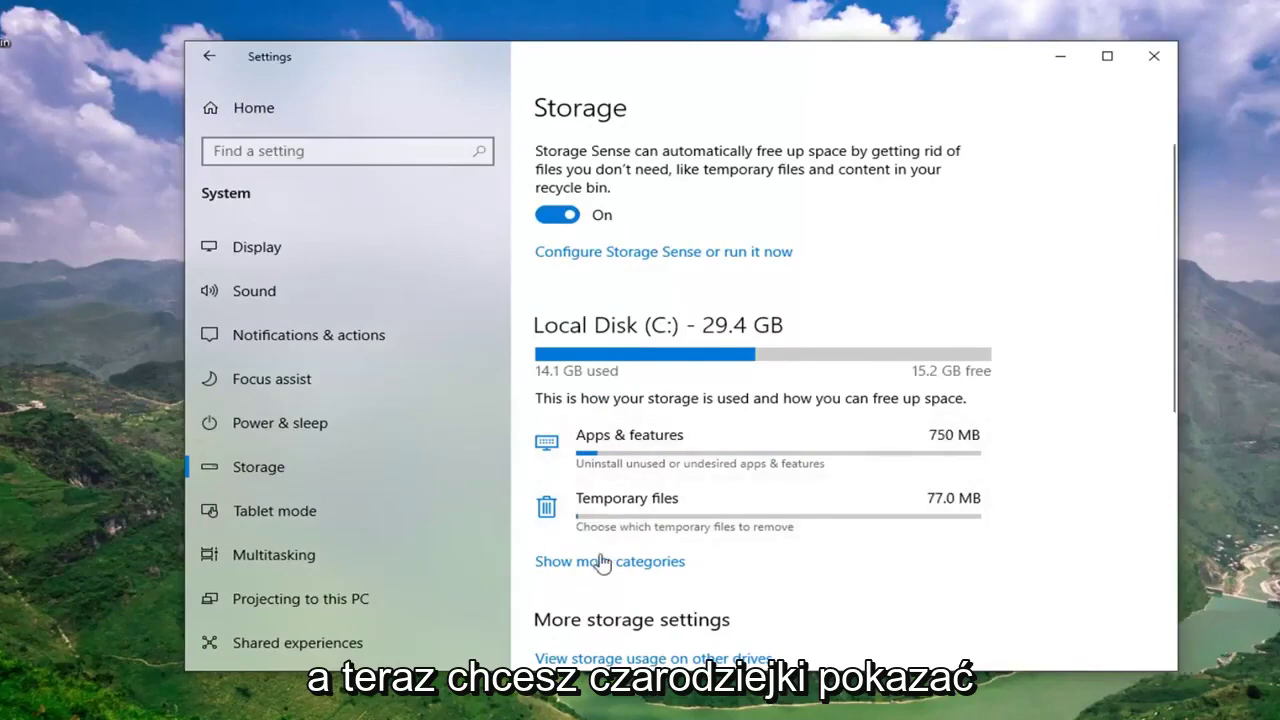
- Show all storage categories for Local Disk (C:) and open the System & reserved details
click(655, 566)
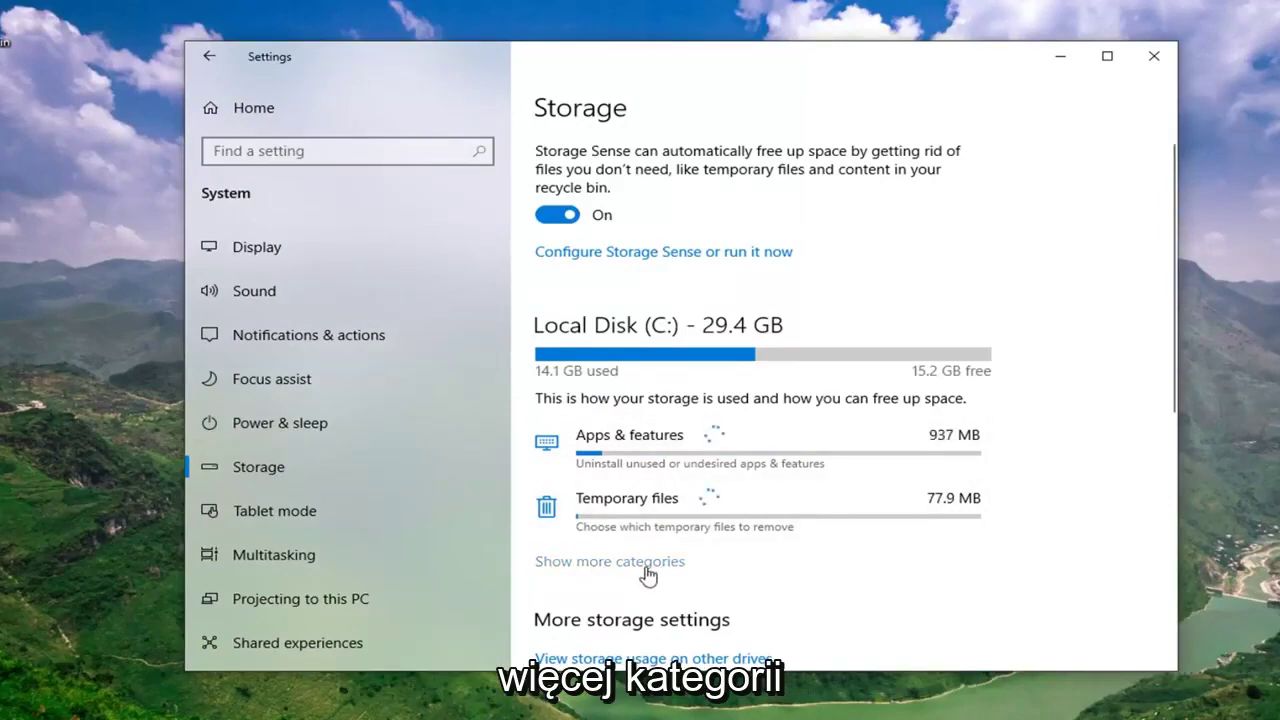
scroll(995, 430, down, 6)
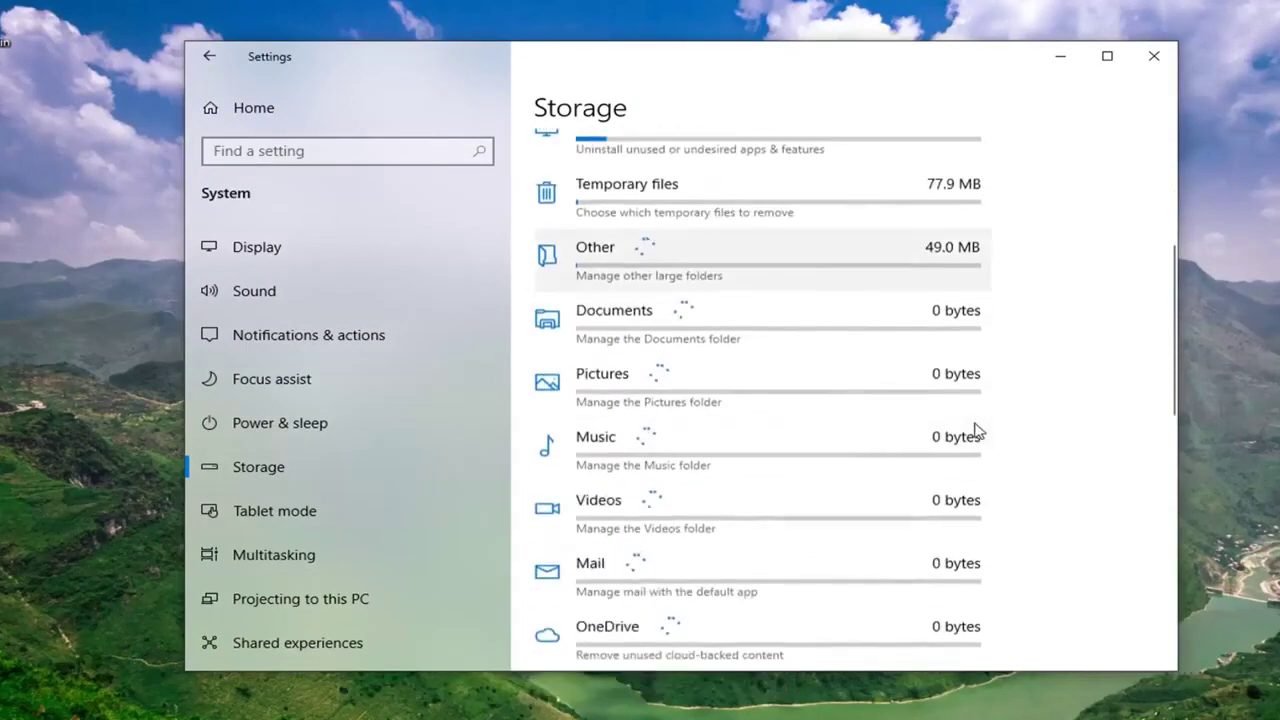
scroll(705, 588, up, 3)
scroll(705, 588, up, 3)
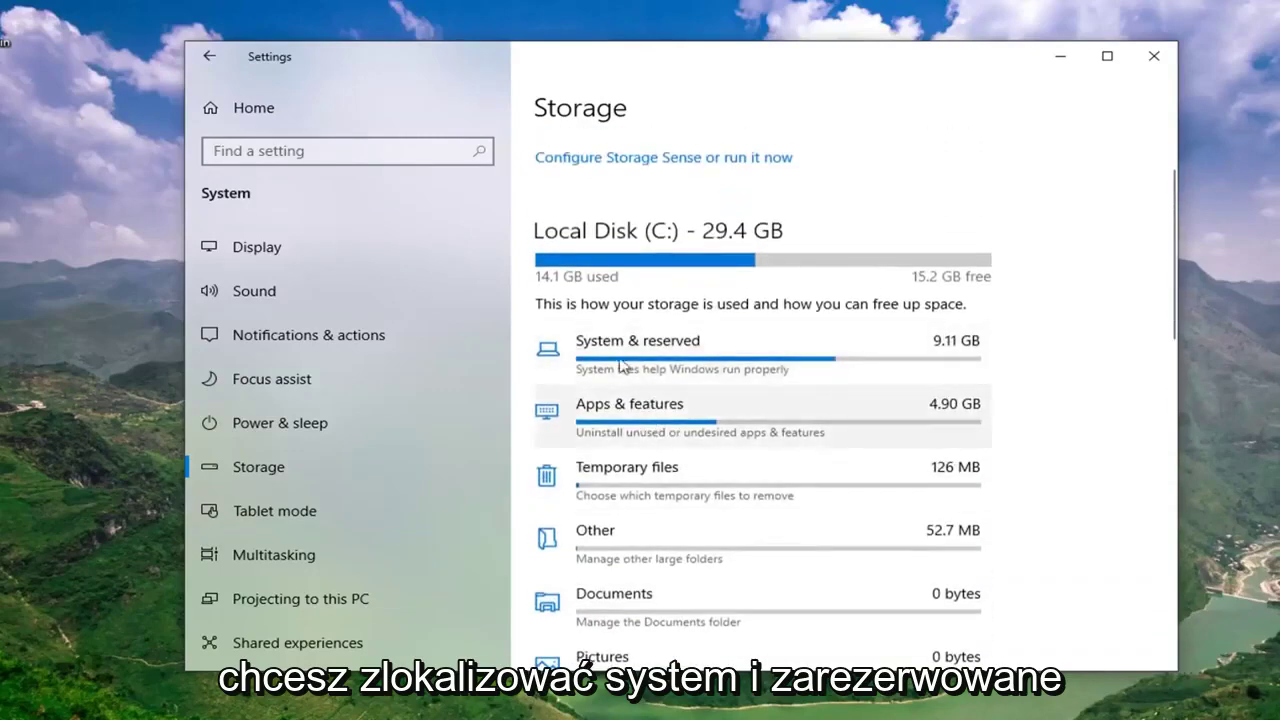
click(698, 370)
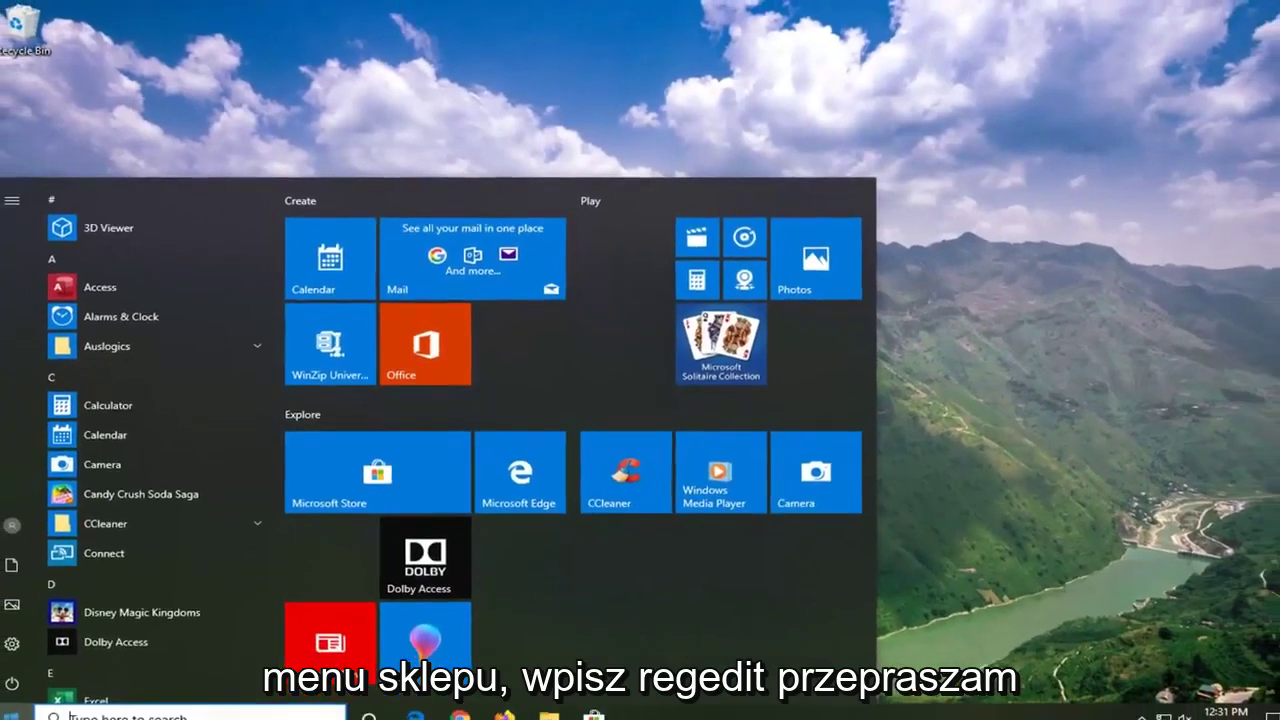
- Find Registry Editor with a search for regedit and run it as administrator
text(regedit)
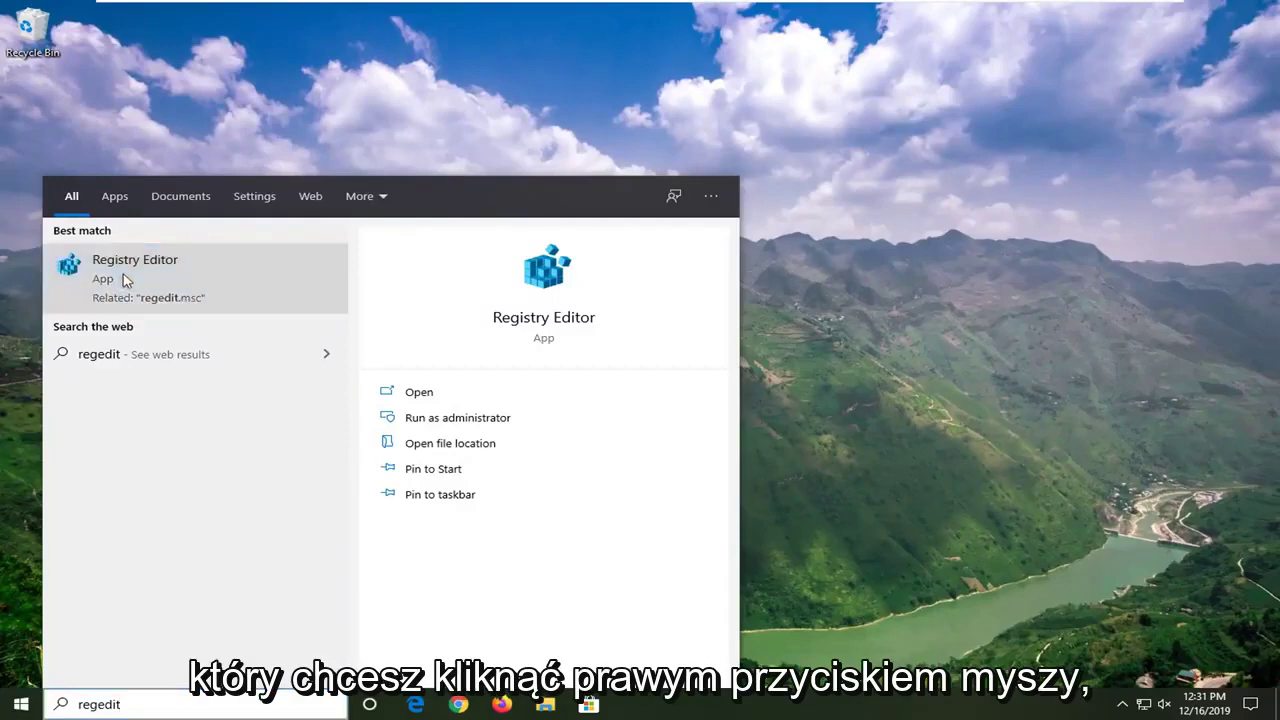
right_click(123, 279)
click(169, 292)
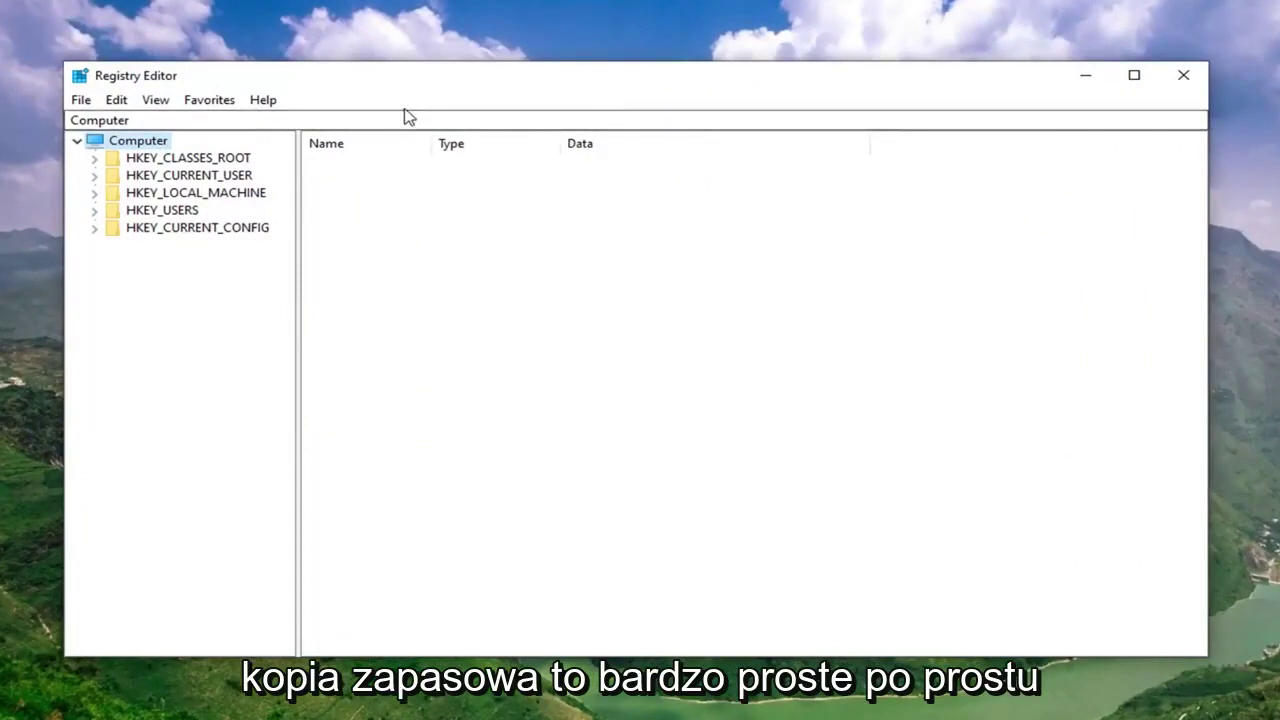
- Bring up the registry export dialog and dismiss it without saving a backup file
click(80, 102)
click(125, 145)
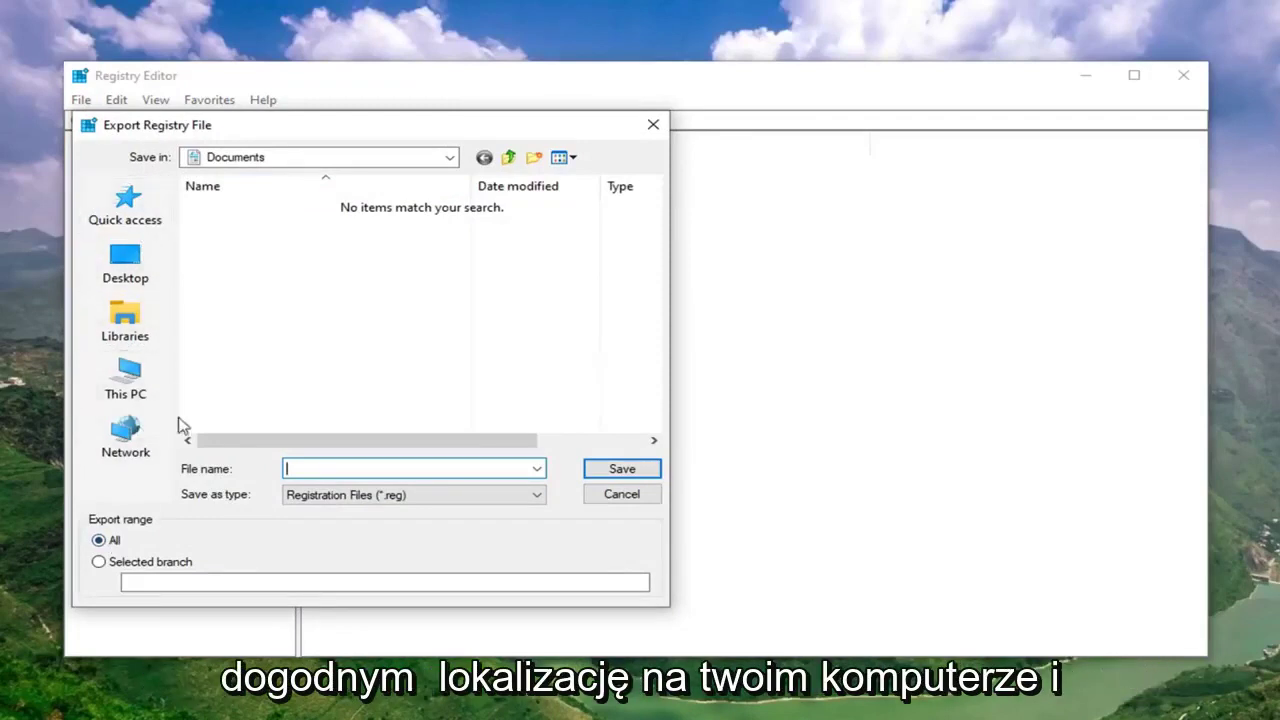
click(636, 500)
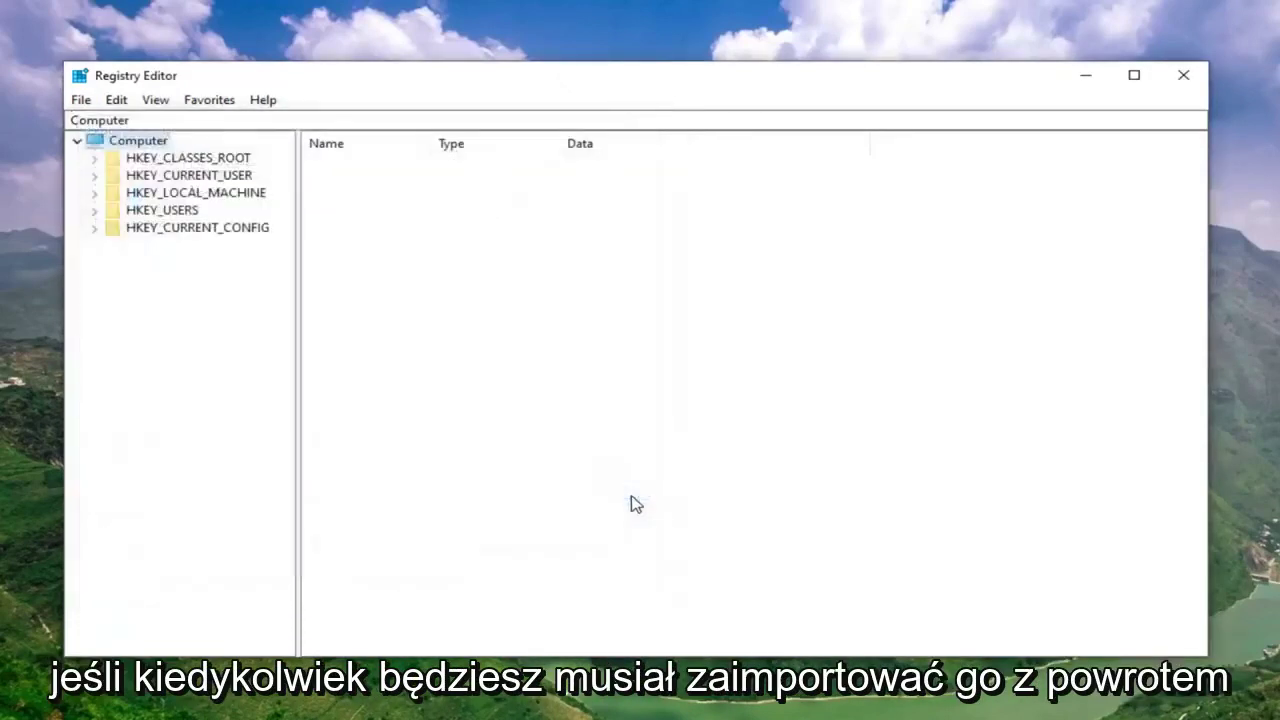
- Bring up the registry import dialog and dismiss it without loading a file
click(81, 101)
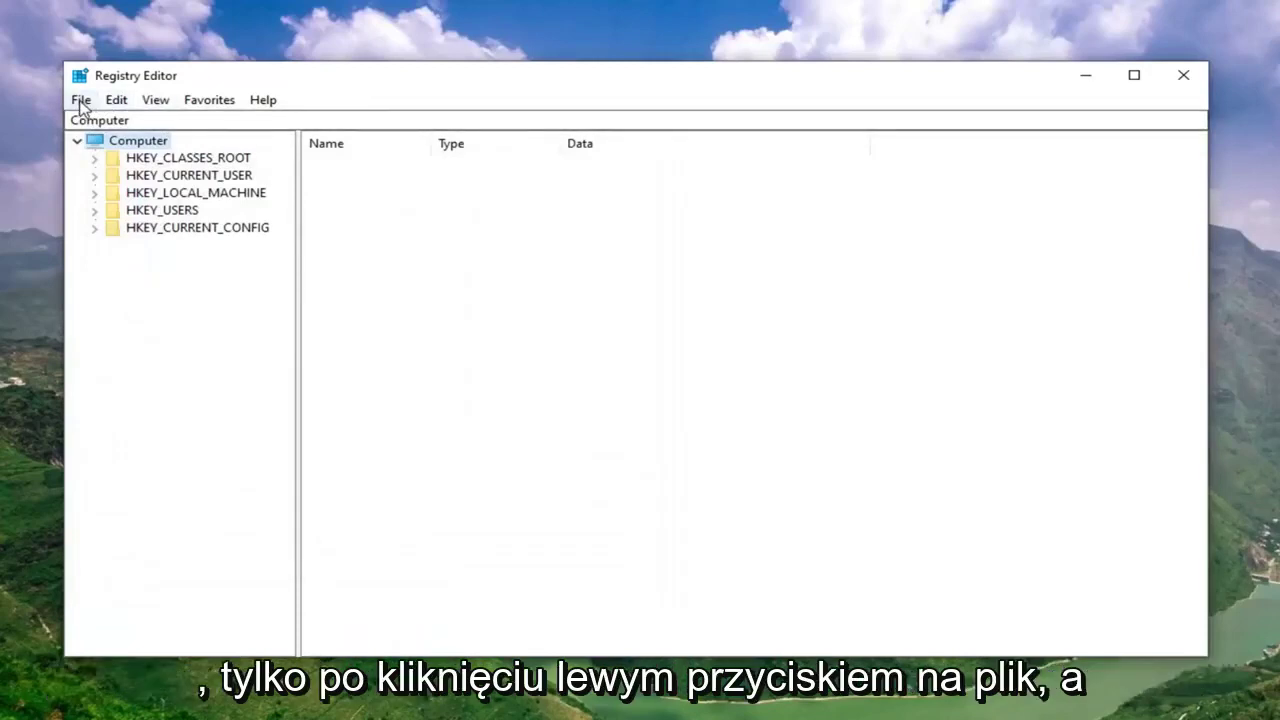
click(117, 123)
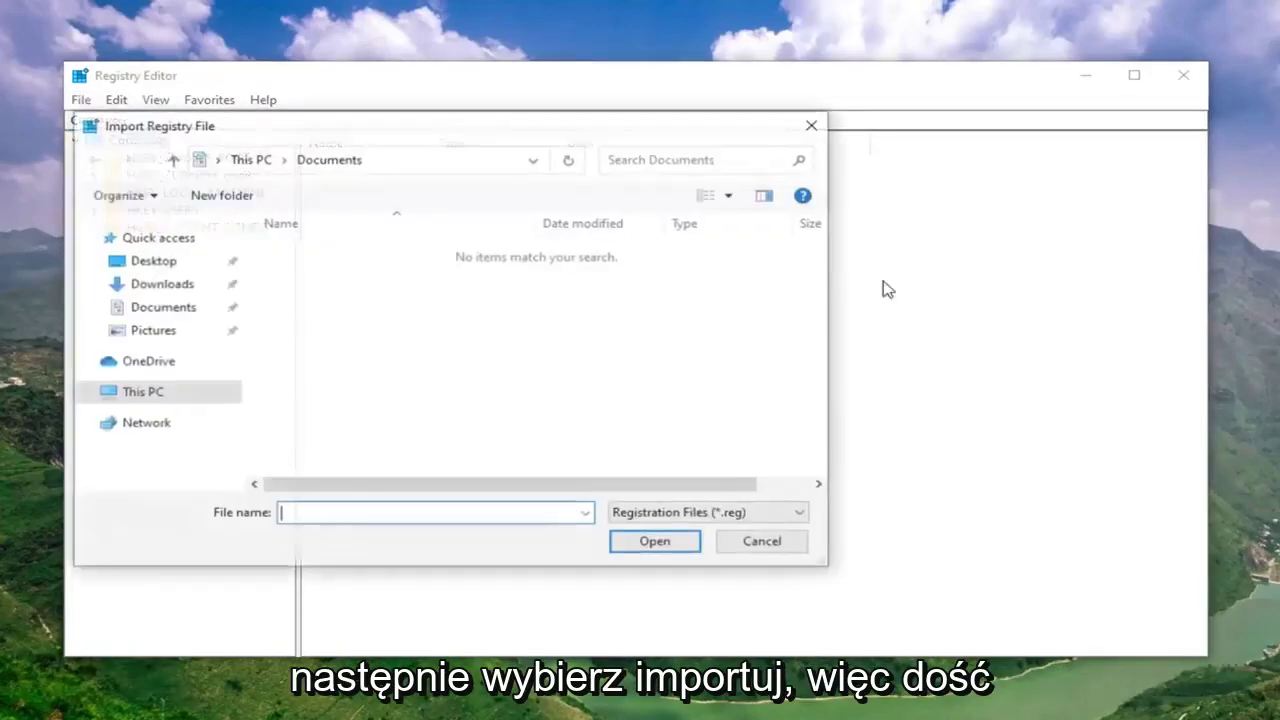
click(750, 543)
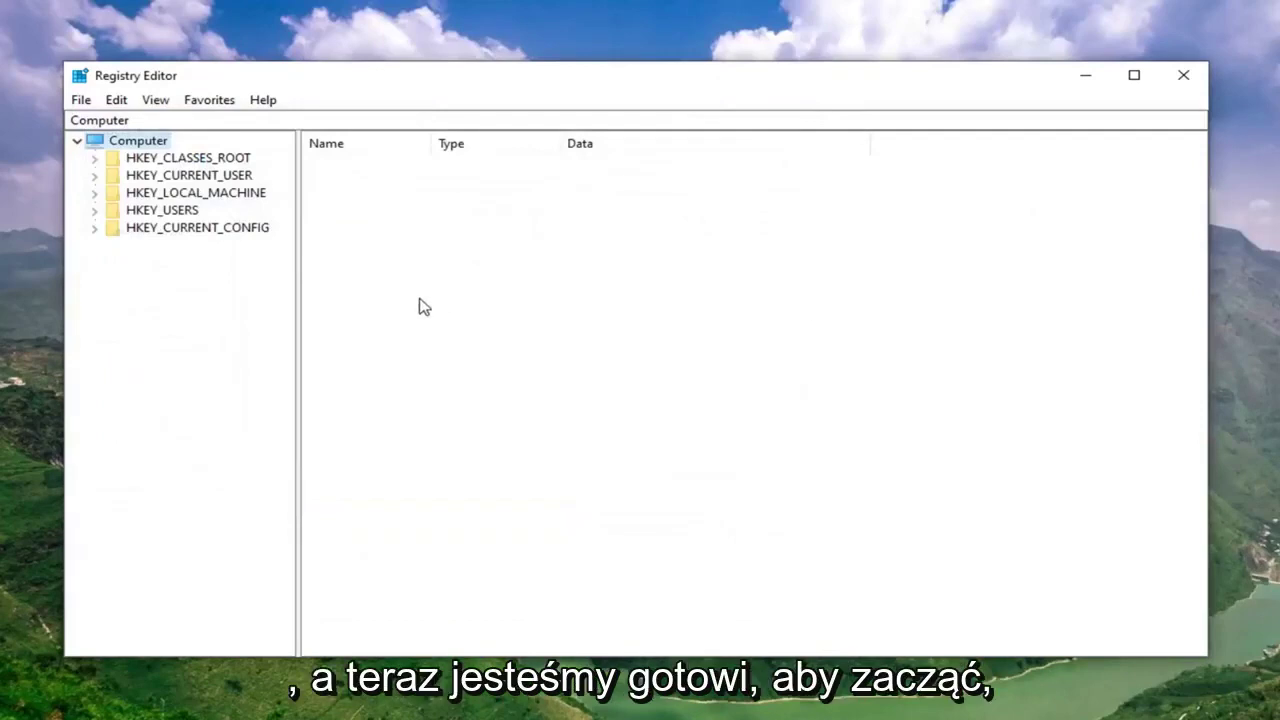
- Expand the registry tree along HKEY_LOCAL_MACHINE\SOFTWARE\Microsoft\Windows
double_click(214, 195)
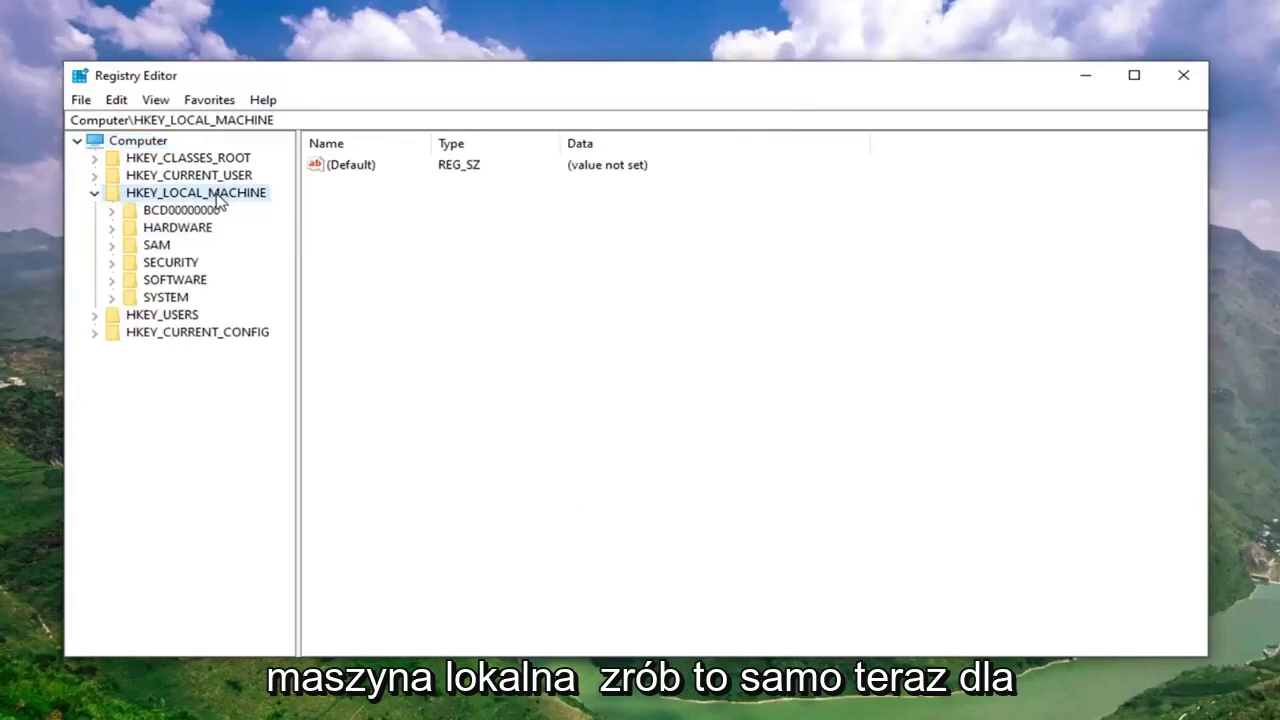
double_click(168, 280)
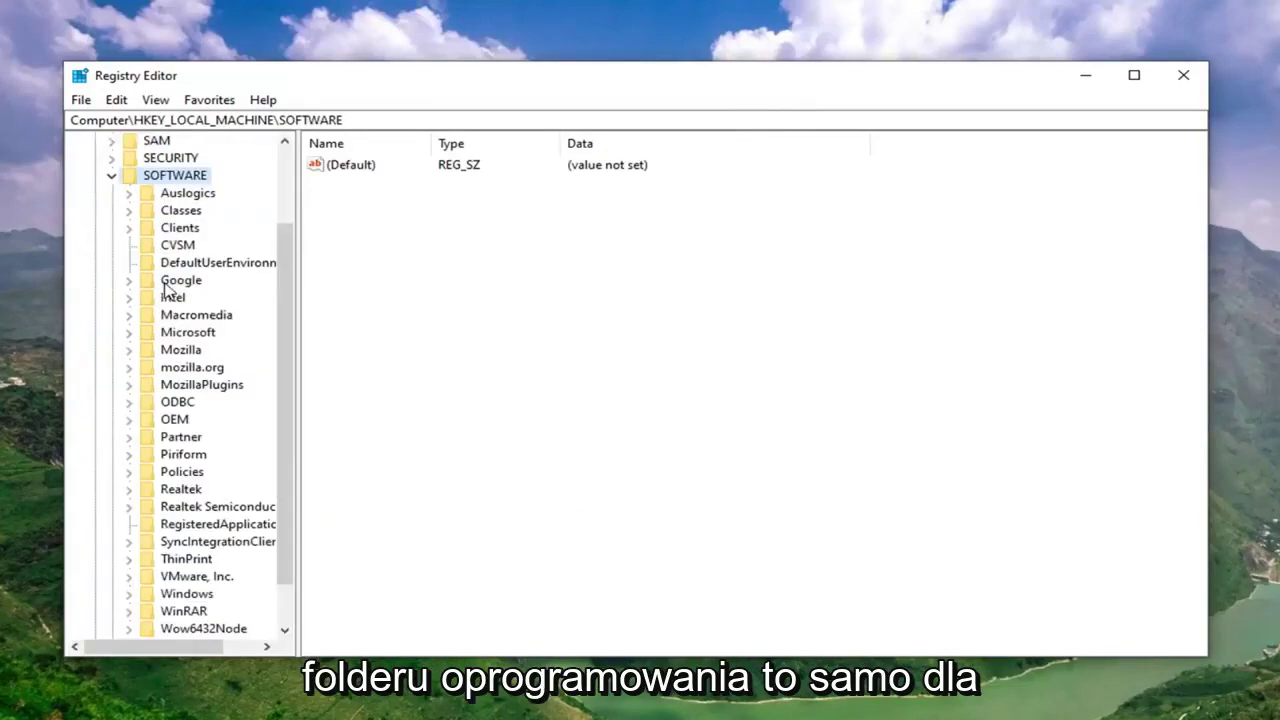
scroll(157, 289, down, 1)
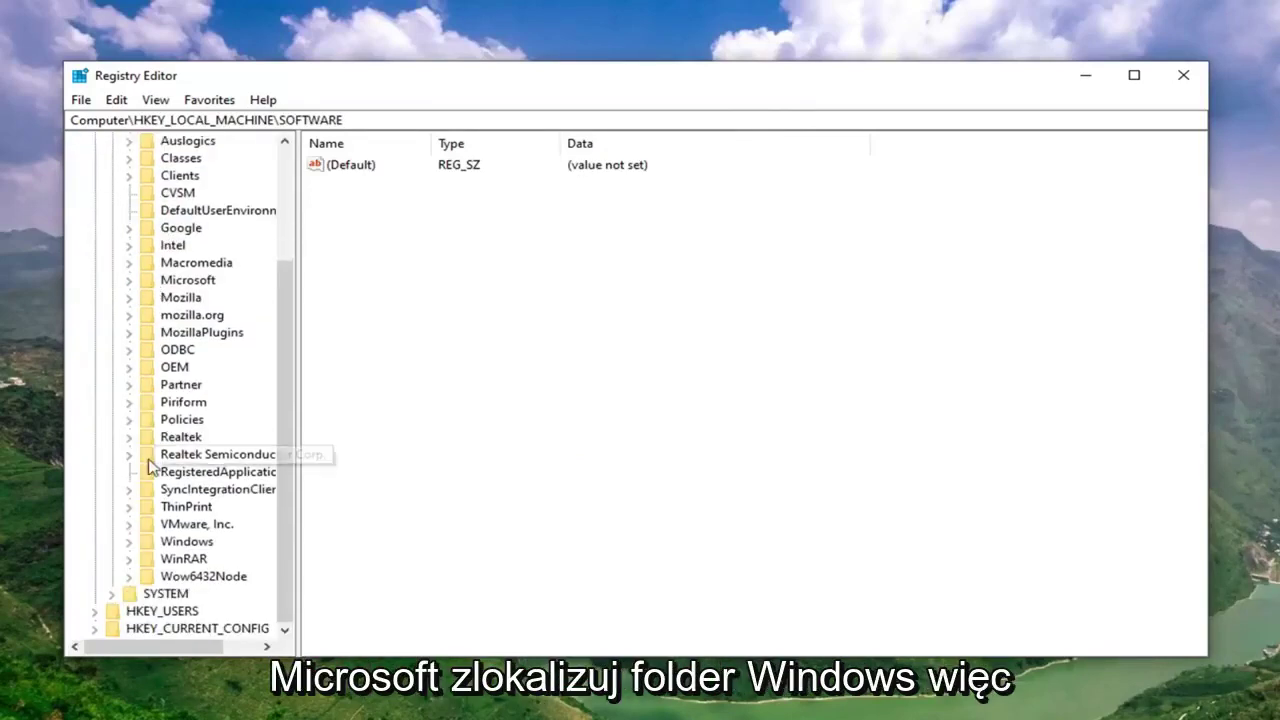
double_click(188, 281)
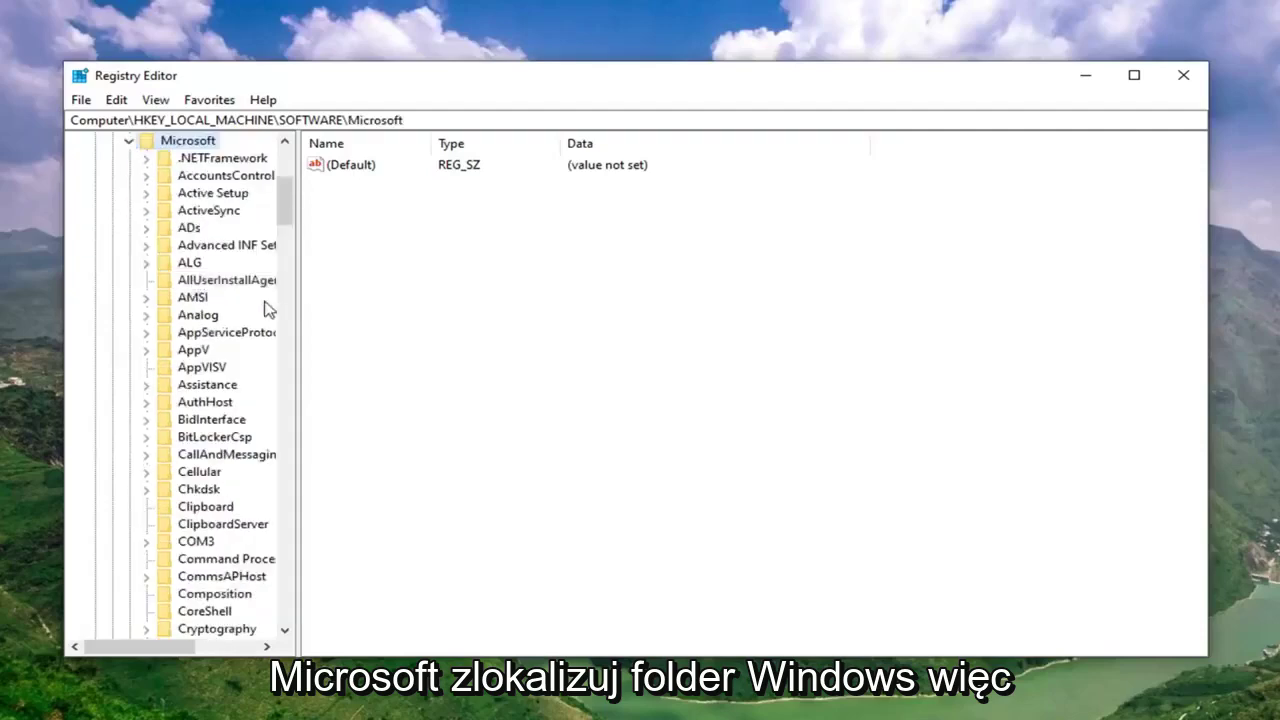
scroll(243, 364, down, 7)
scroll(243, 368, down, 20)
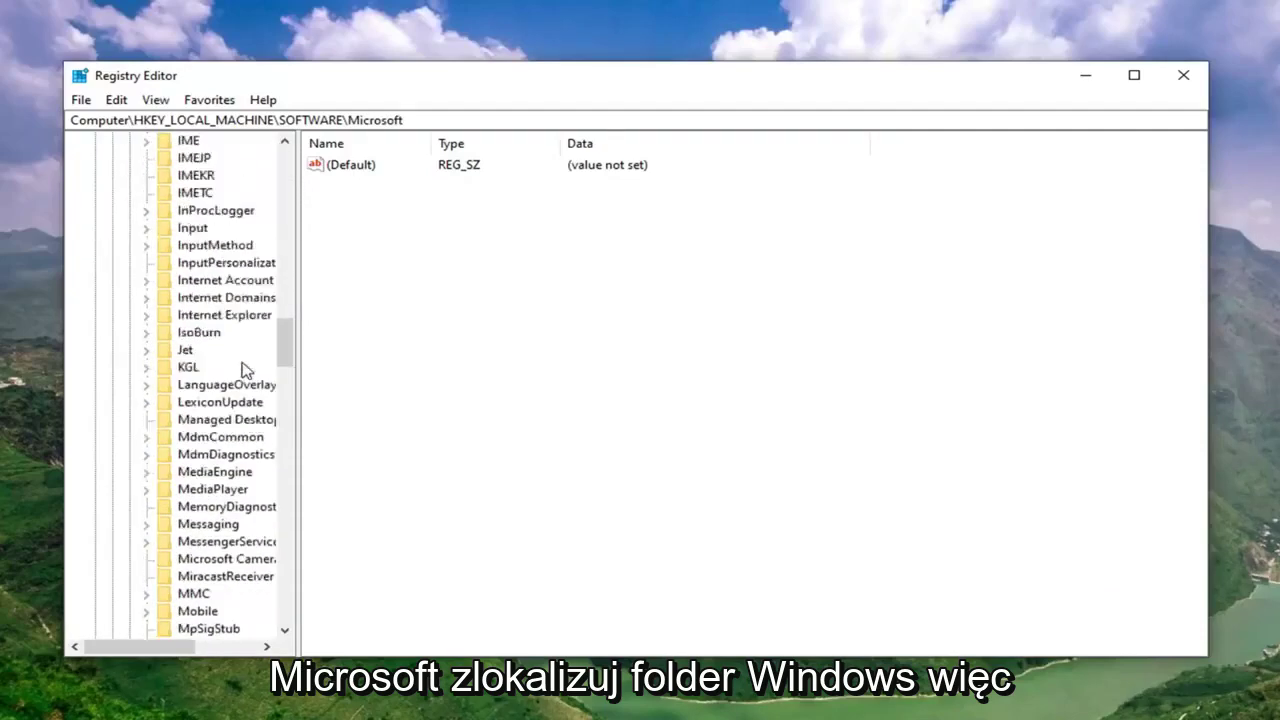
scroll(247, 375, down, 20)
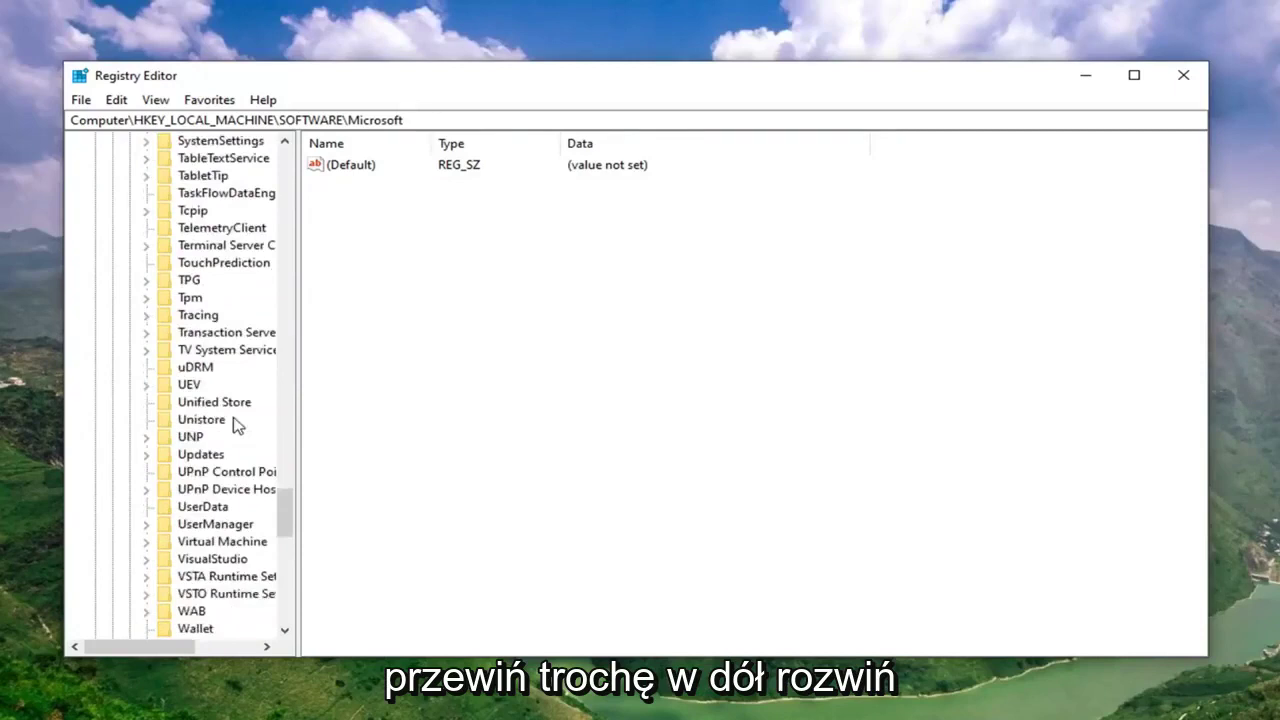
double_click(197, 541)
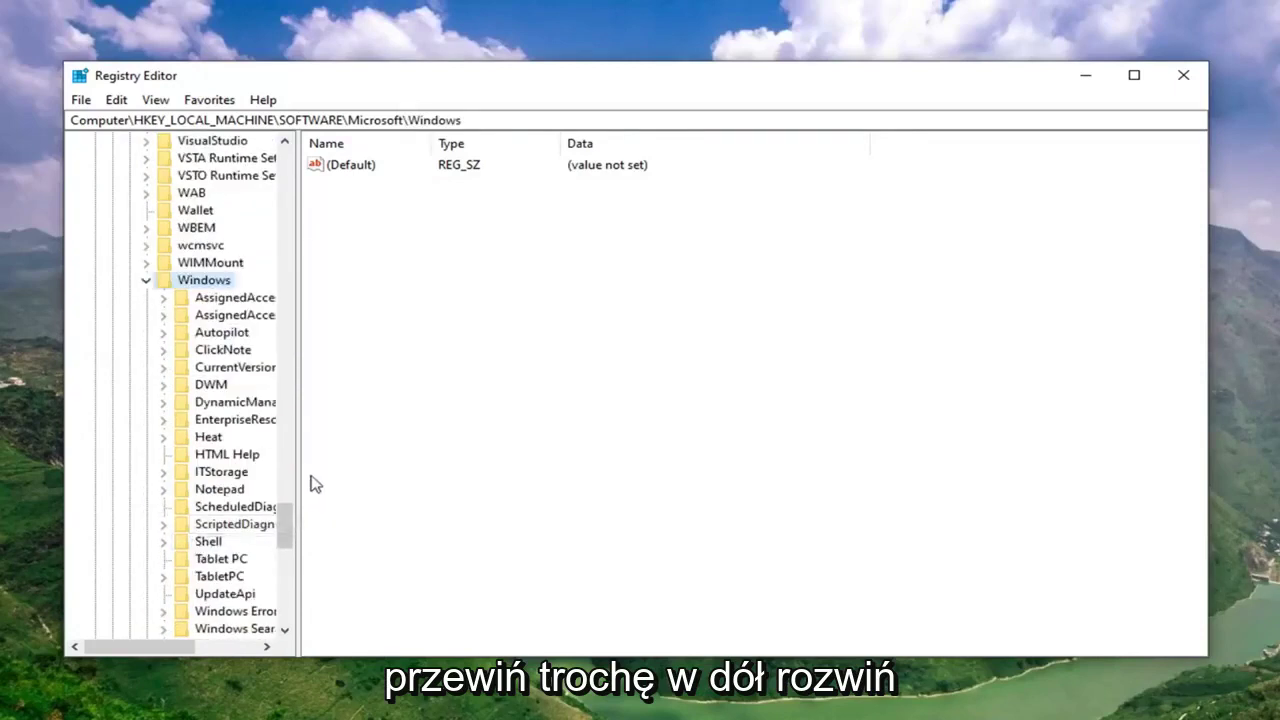
- Widen the key tree, expand CurrentVersion under Windows, and select its ReserveManager key
drag(297, 466, 480, 466)
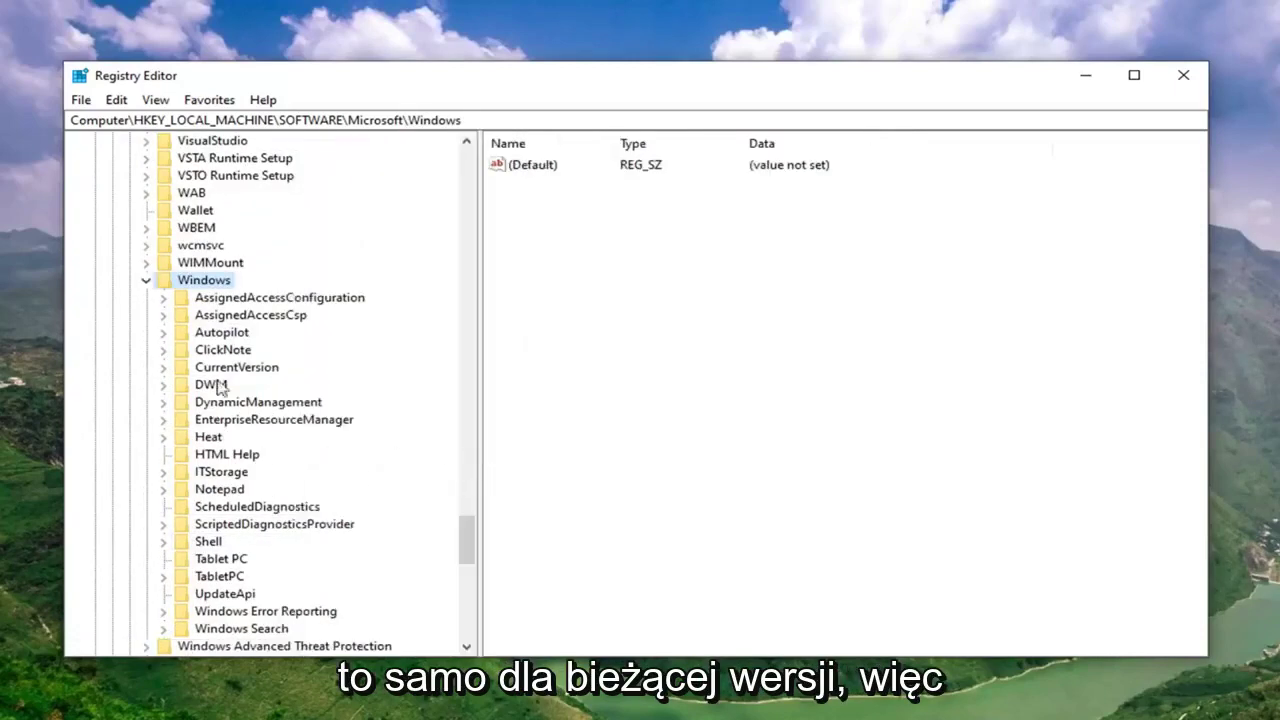
click(234, 370)
double_click(230, 369)
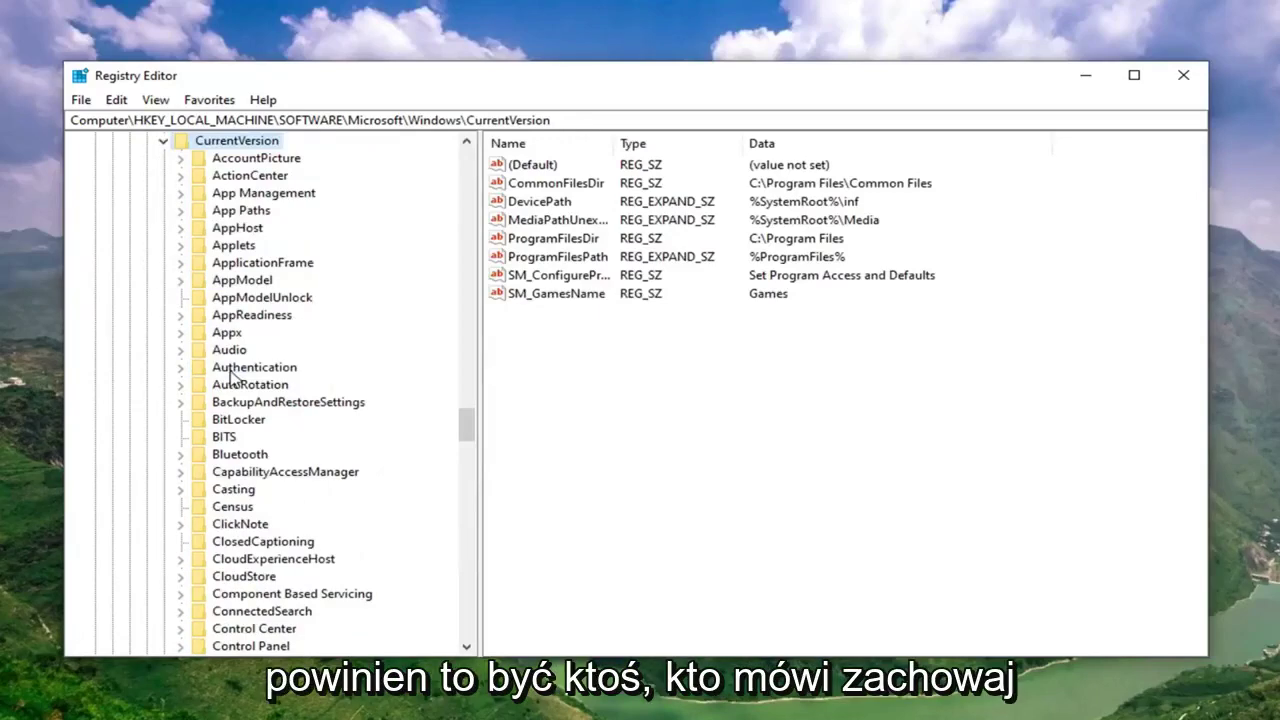
scroll(232, 376, down, 20)
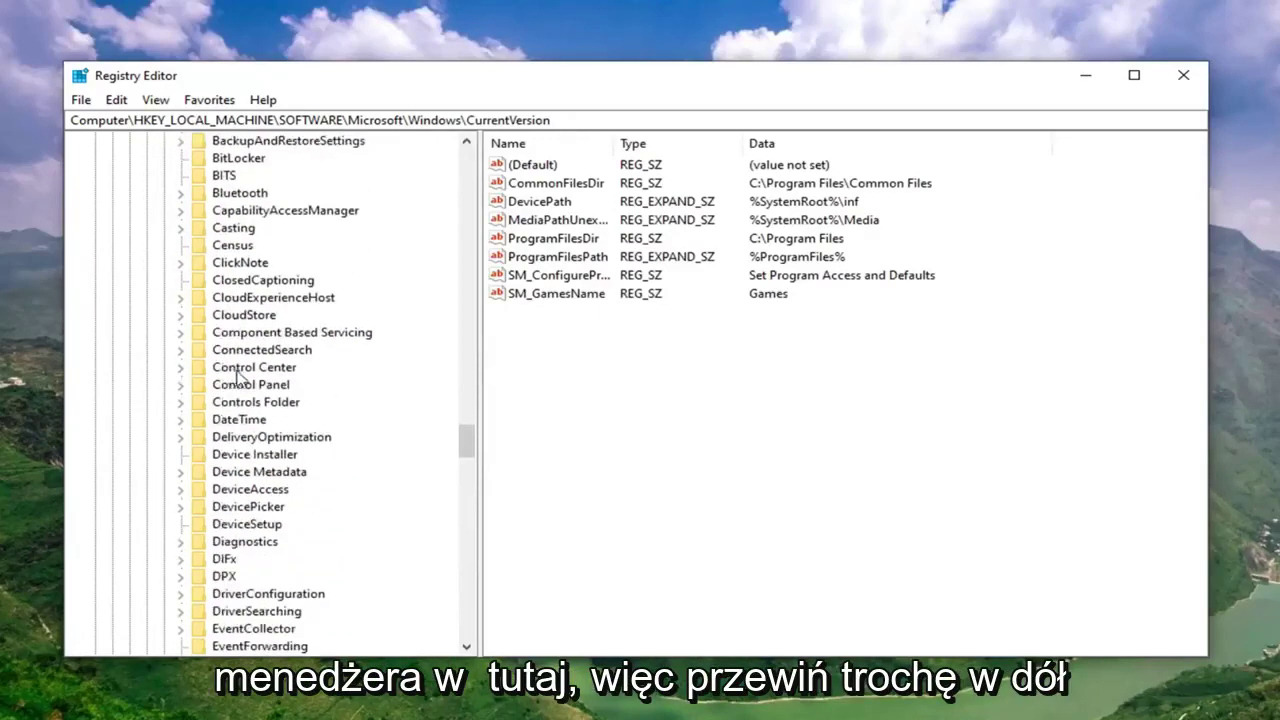
scroll(333, 462, down, 6)
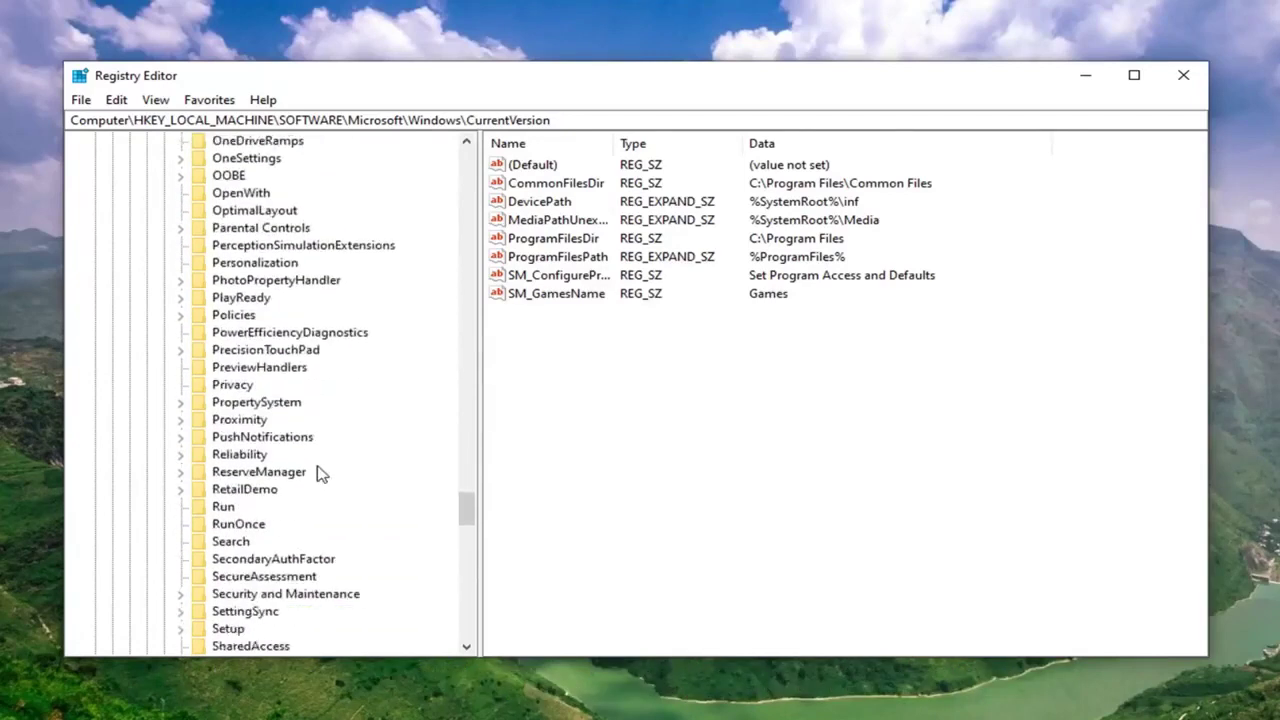
scroll(285, 460, down, 1)
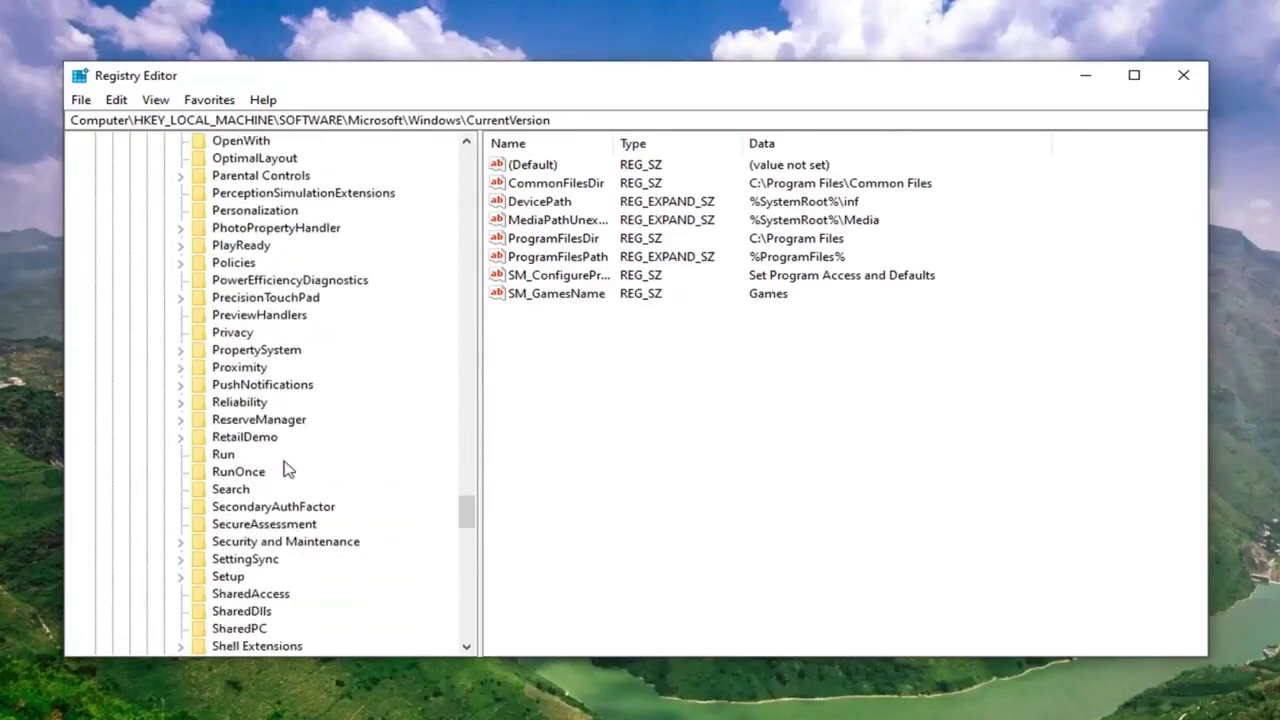
scroll(287, 468, up, 2)
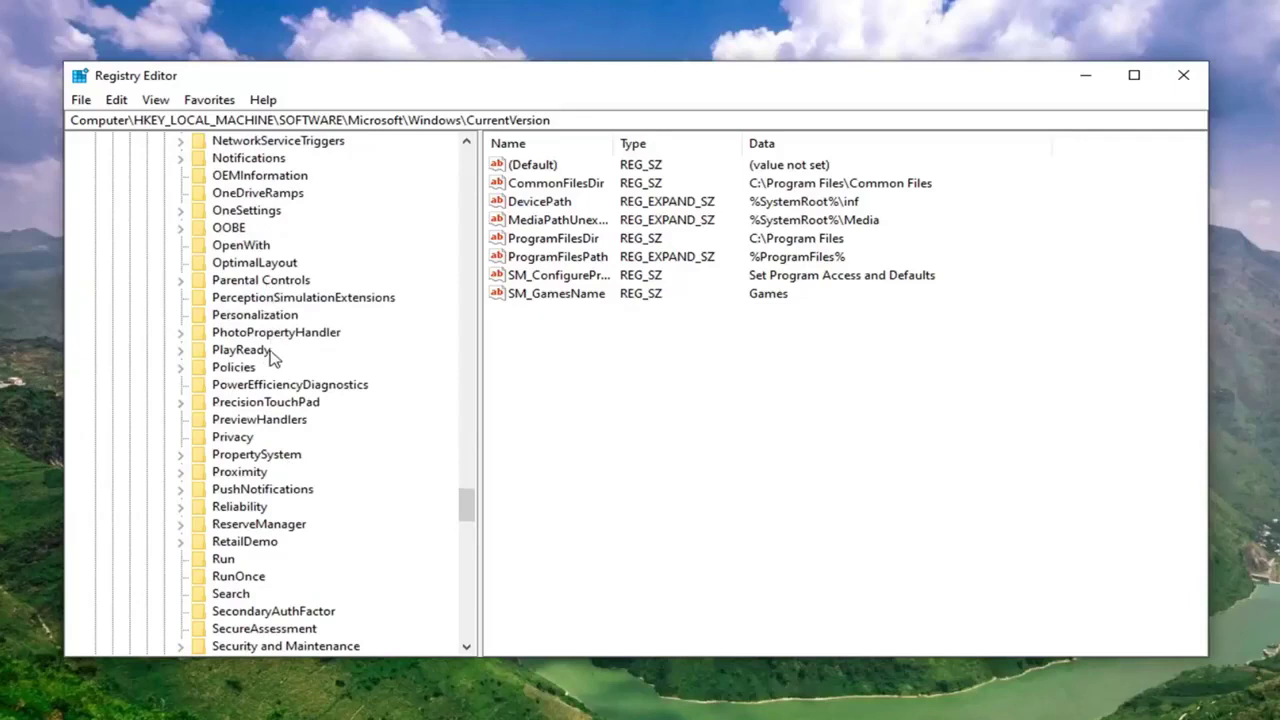
scroll(272, 357, up, 2)
scroll(272, 355, down, 2)
click(270, 527)
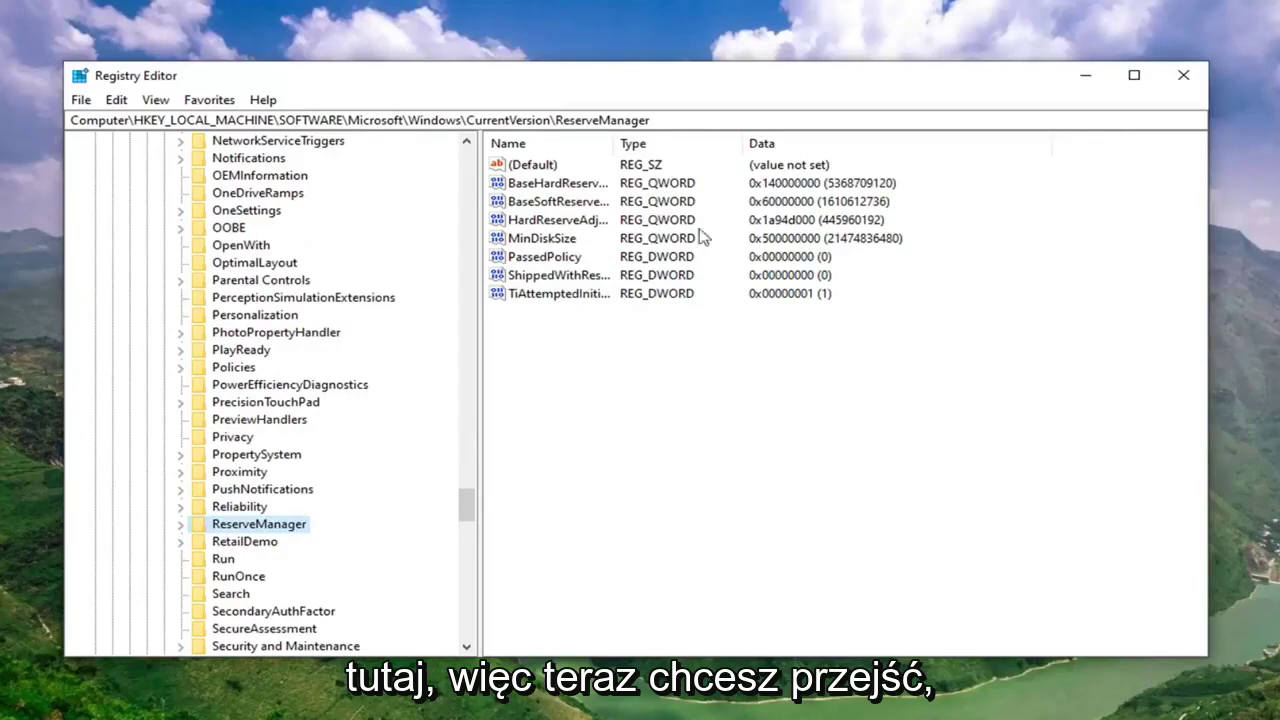
- Widen the value name column and set the value data of the ShippedWithReserves DWORD to 0
click(558, 281)
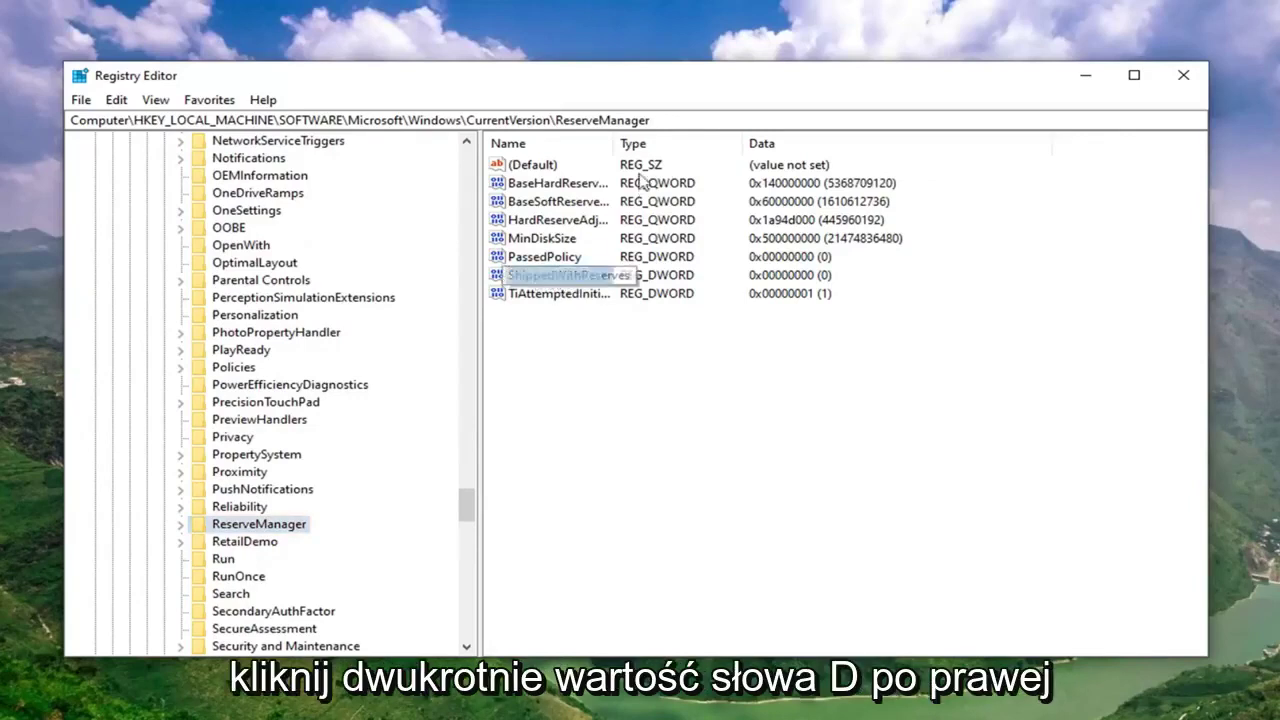
drag(613, 143, 696, 143)
double_click(545, 279)
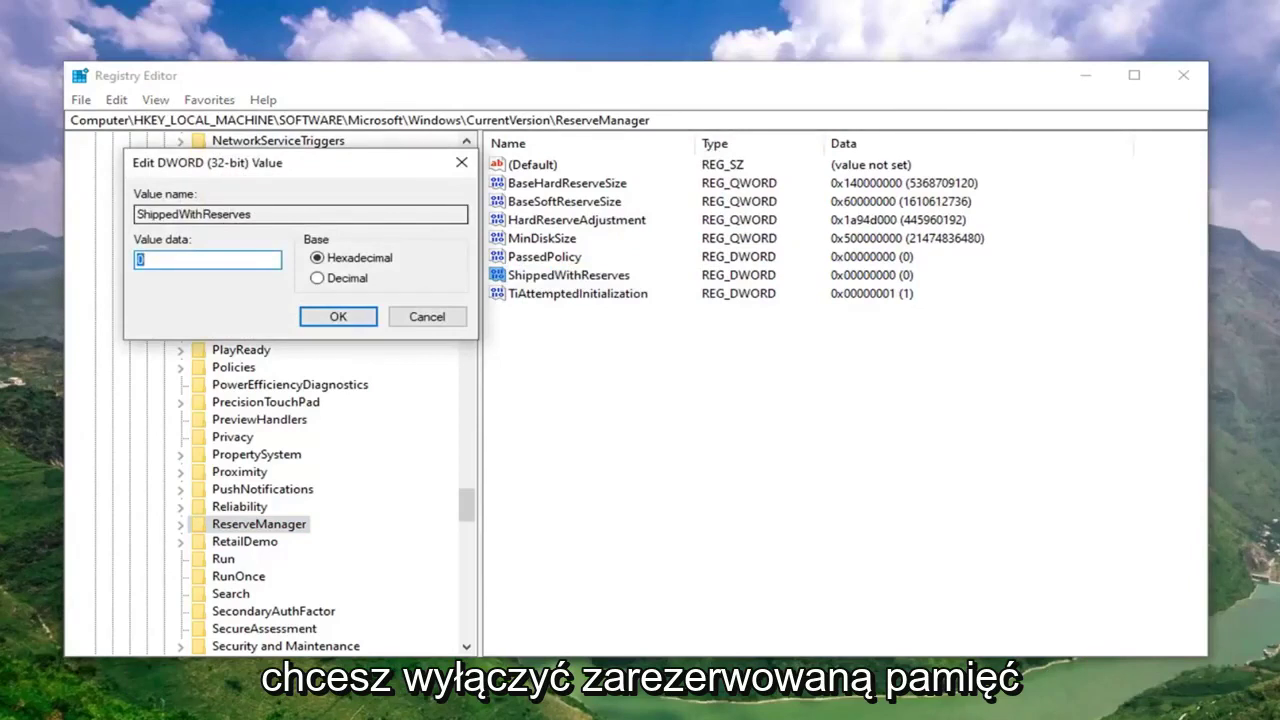
drag(253, 179, 658, 222)
click(572, 303)
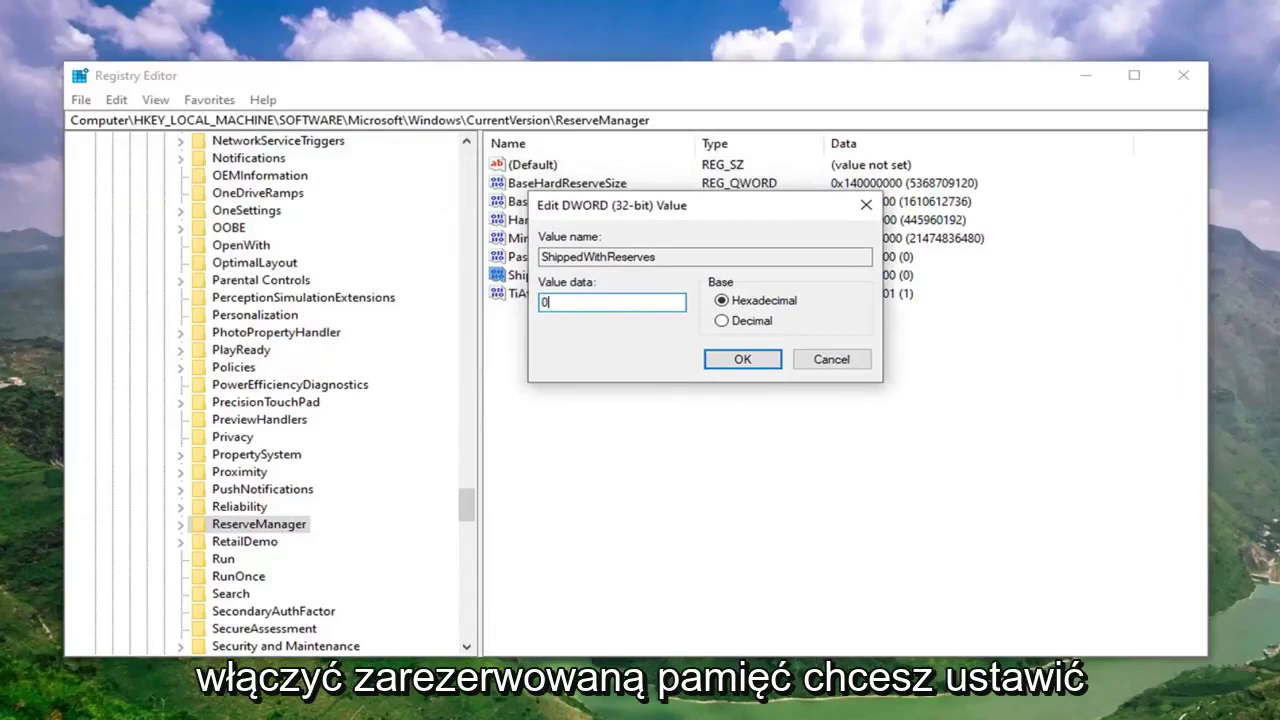
double_click(560, 302)
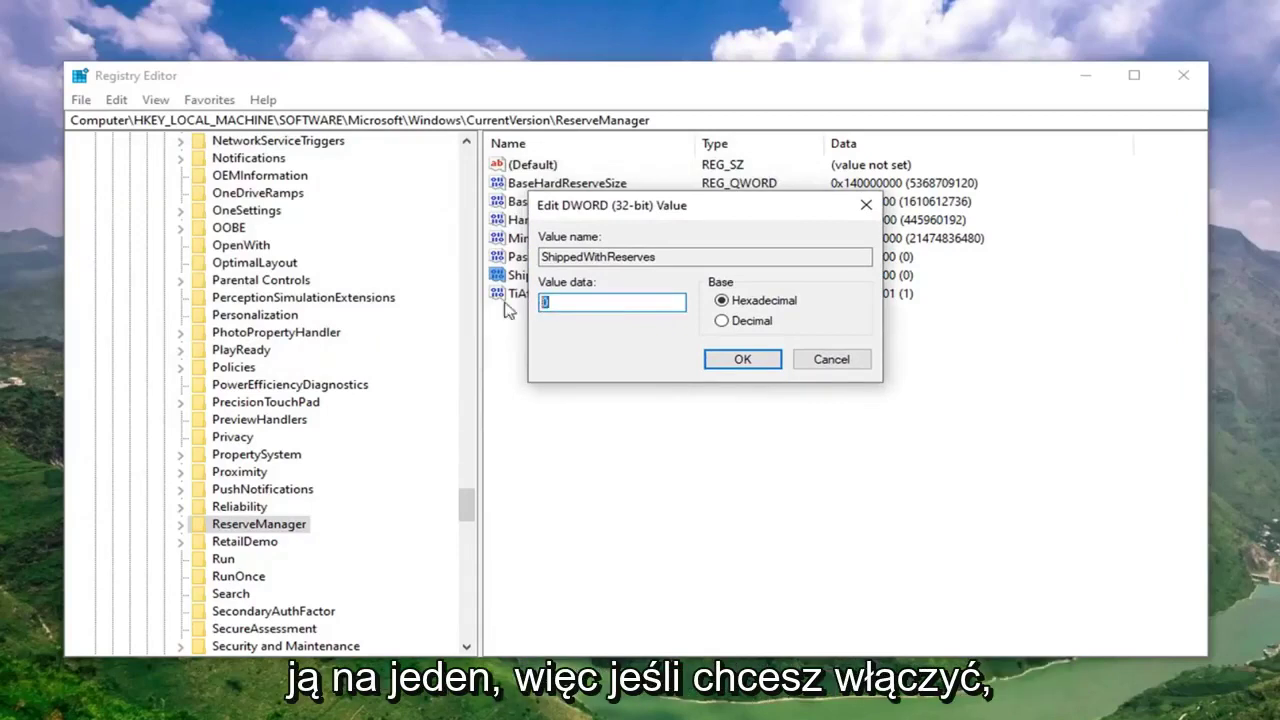
text(1)
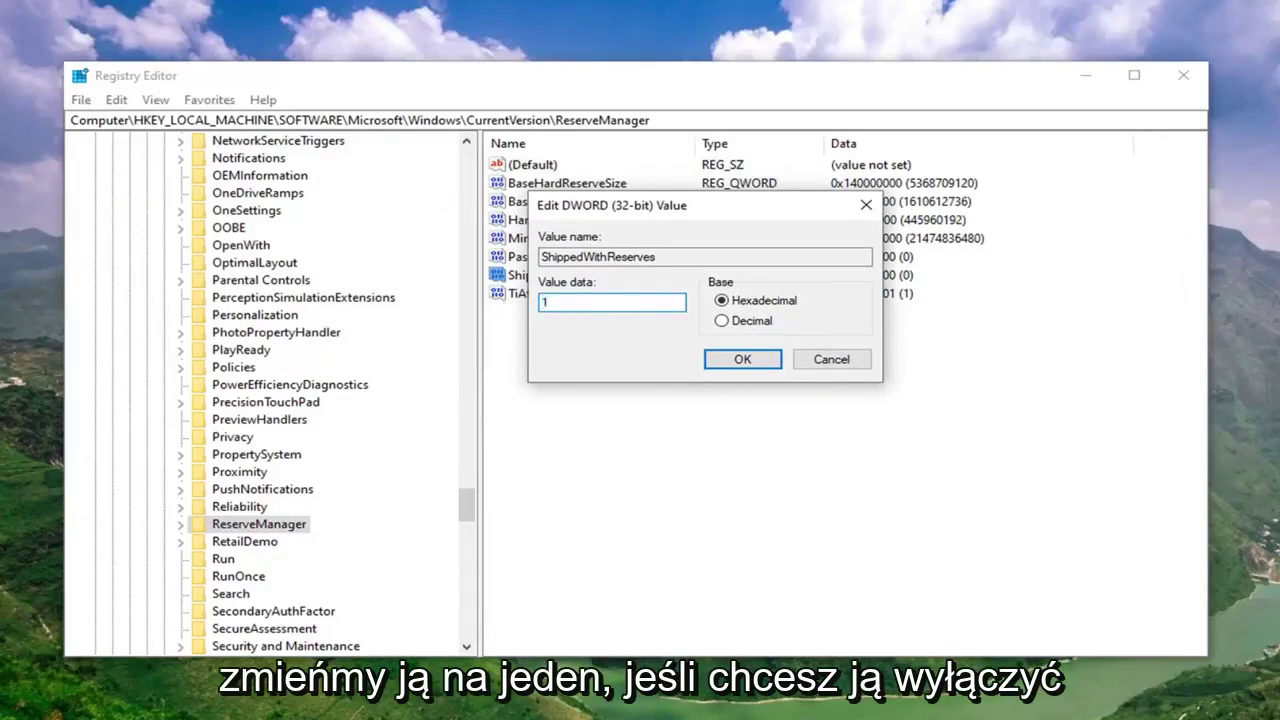
key(BackSpace)
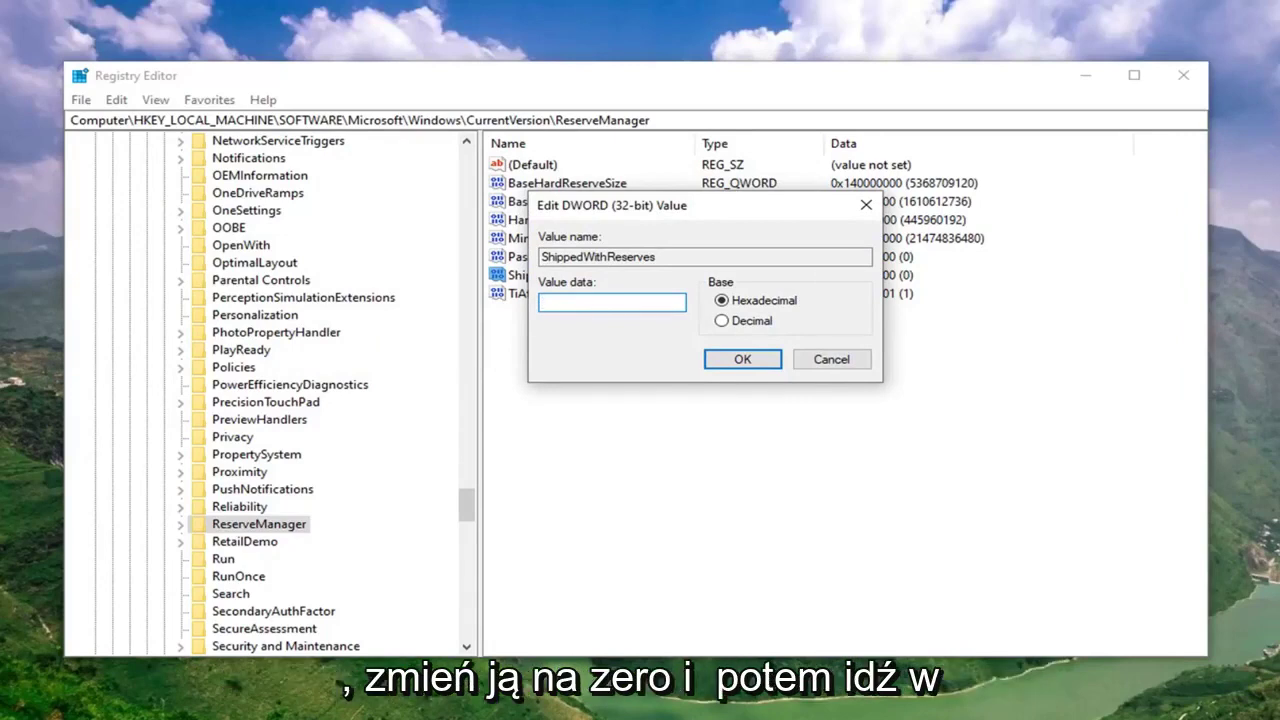
click(745, 362)
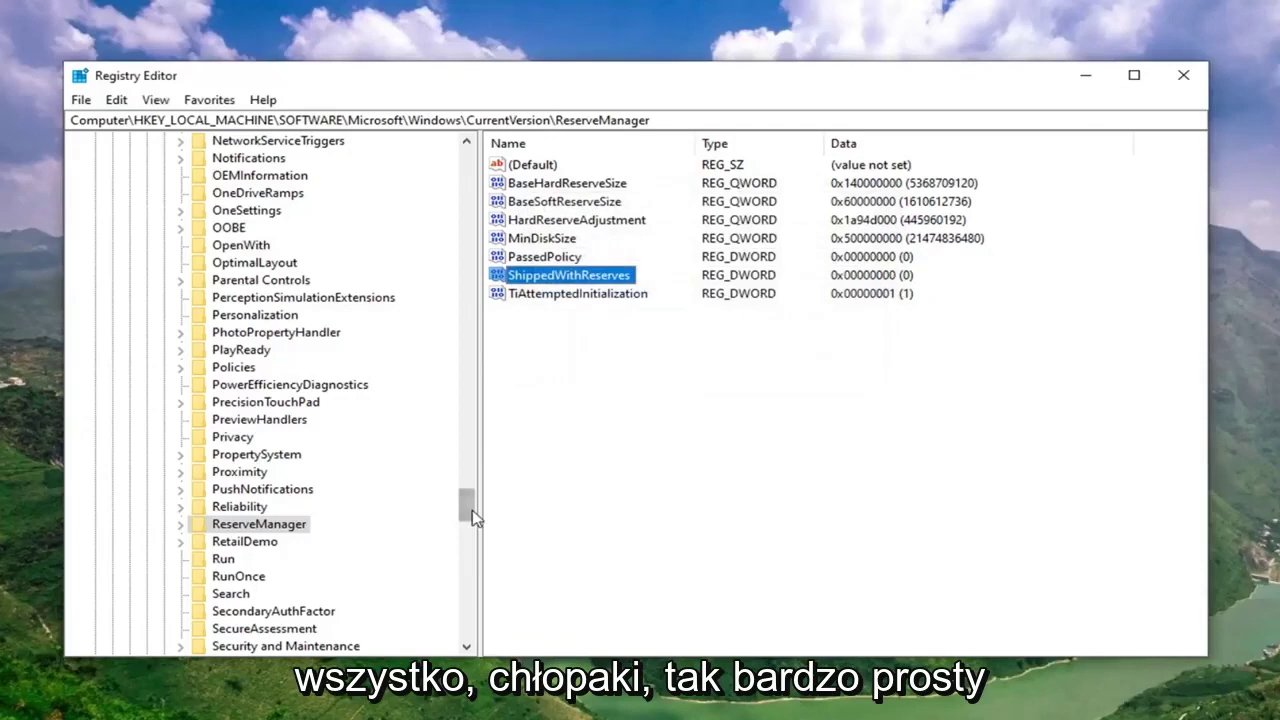
- Collapse the Microsoft, SOFTWARE and HKEY_LOCAL_MACHINE keys and close Registry Editor
drag(466, 507, 466, 210)
scroll(313, 314, up, 13)
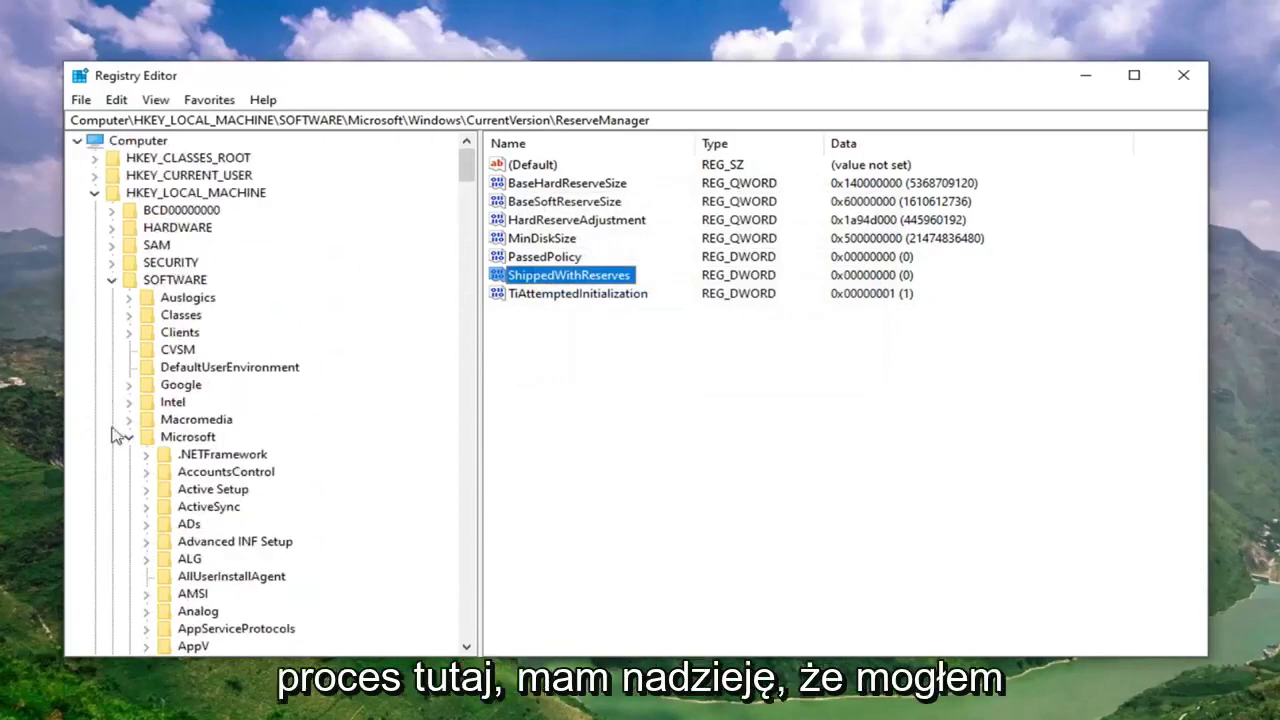
click(127, 437)
click(111, 280)
click(94, 192)
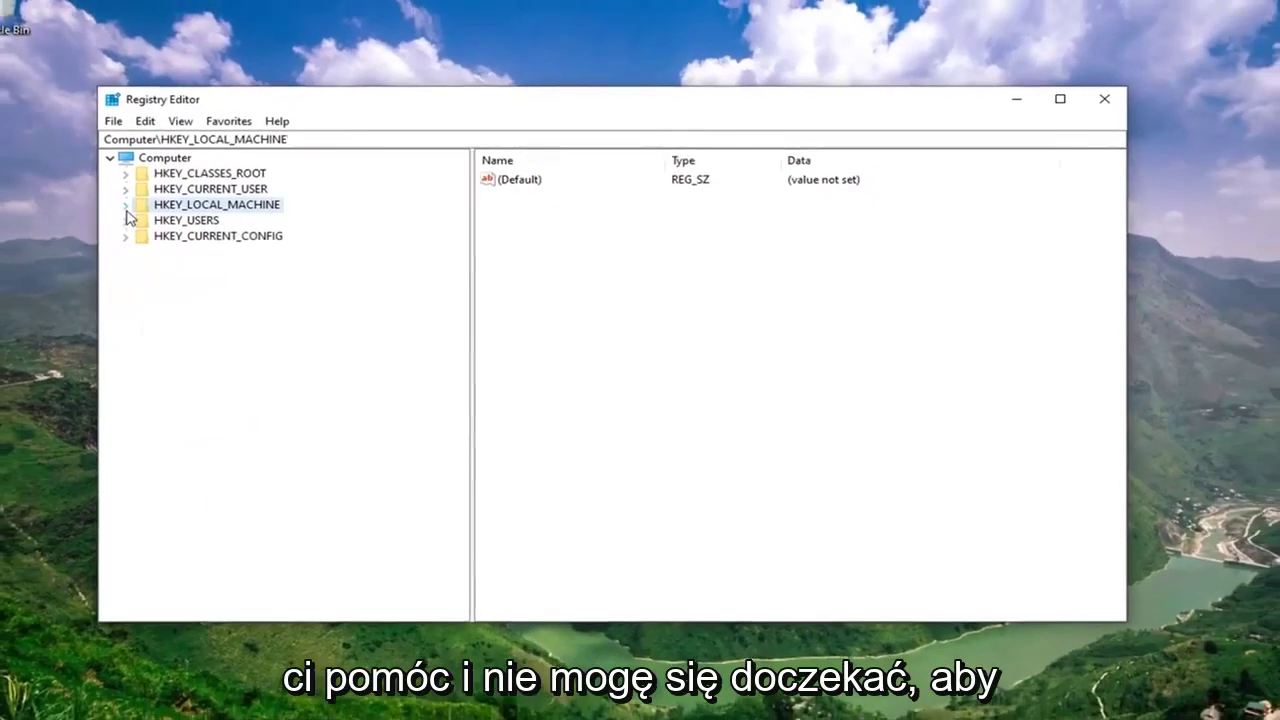
key(Left)
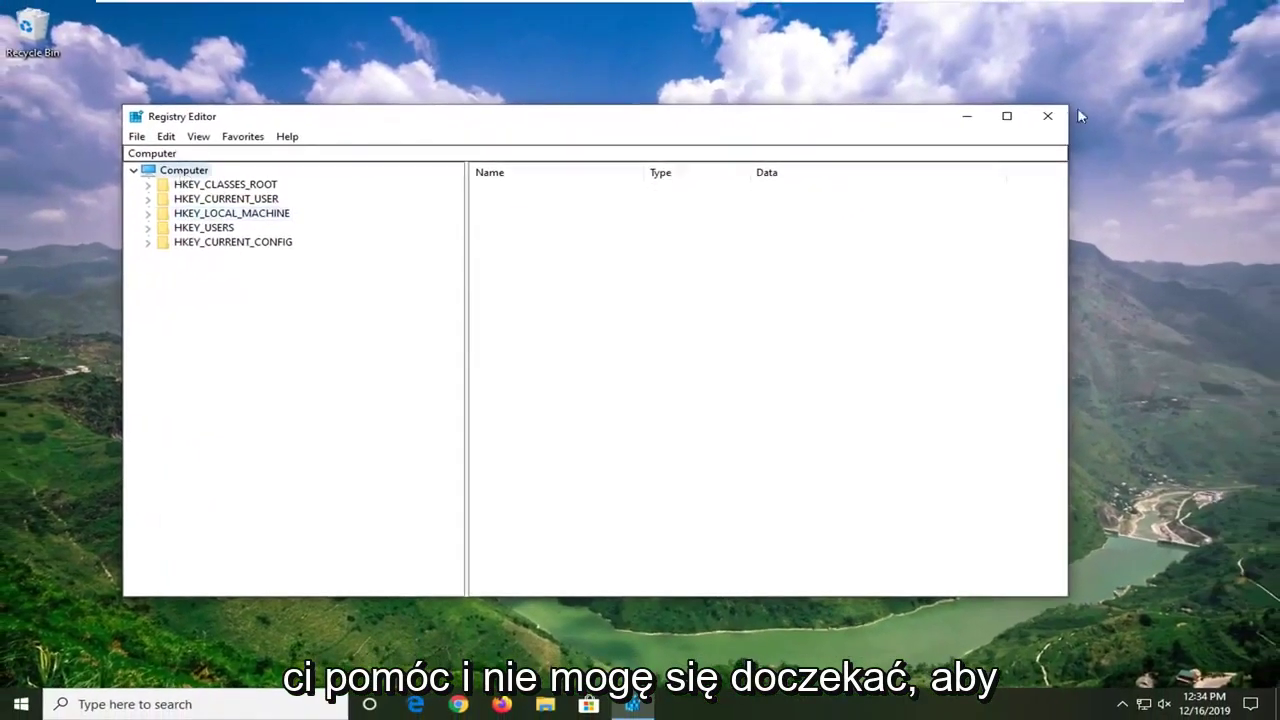
click(1047, 116)
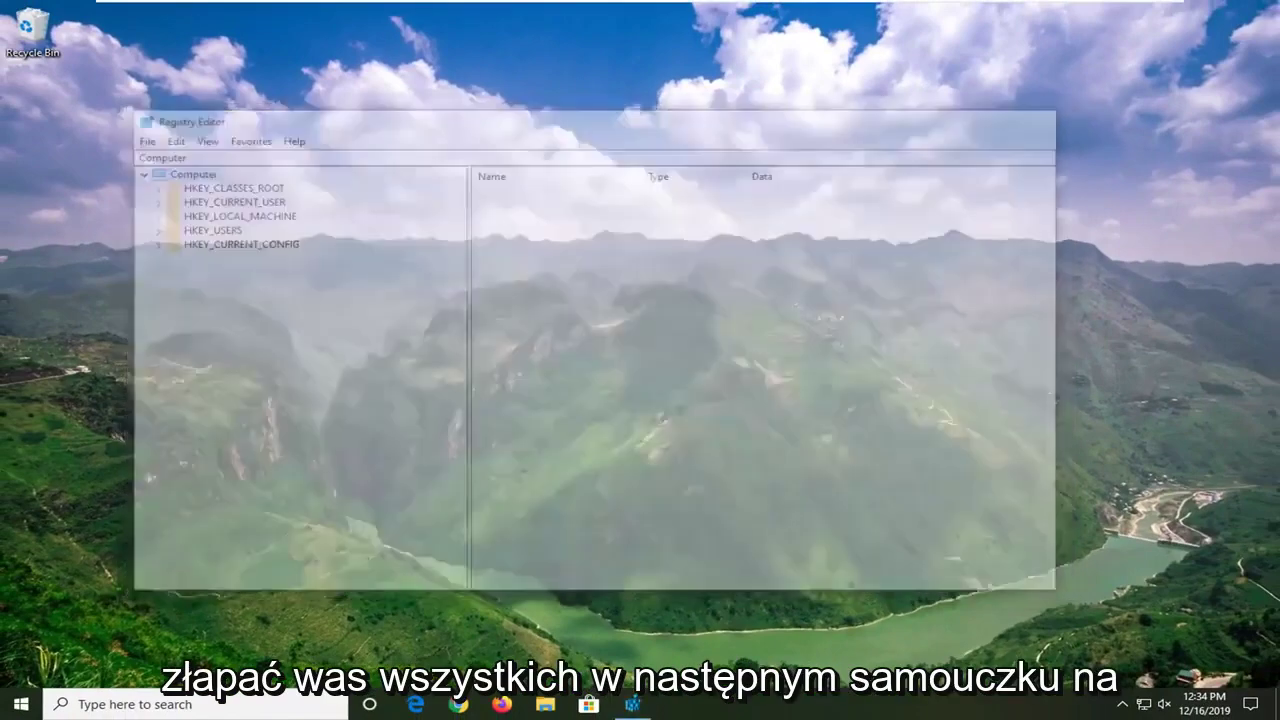